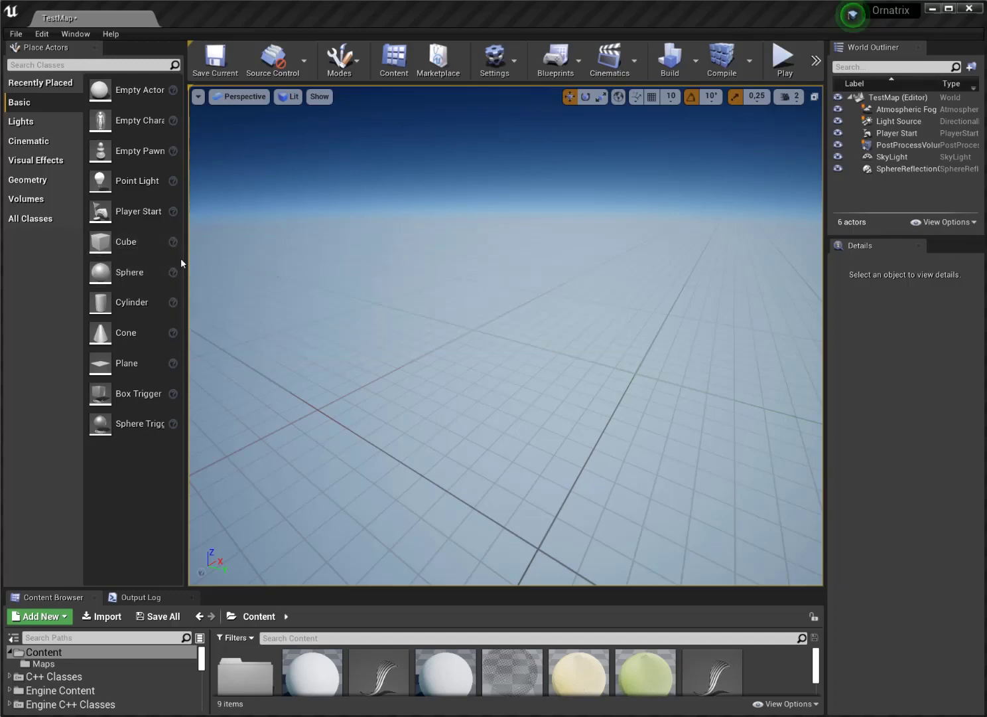
- Place a sphere in the level at the world origin and add an Ornatrix Furball component to it
left_click_drag(167, 271, 413, 400)
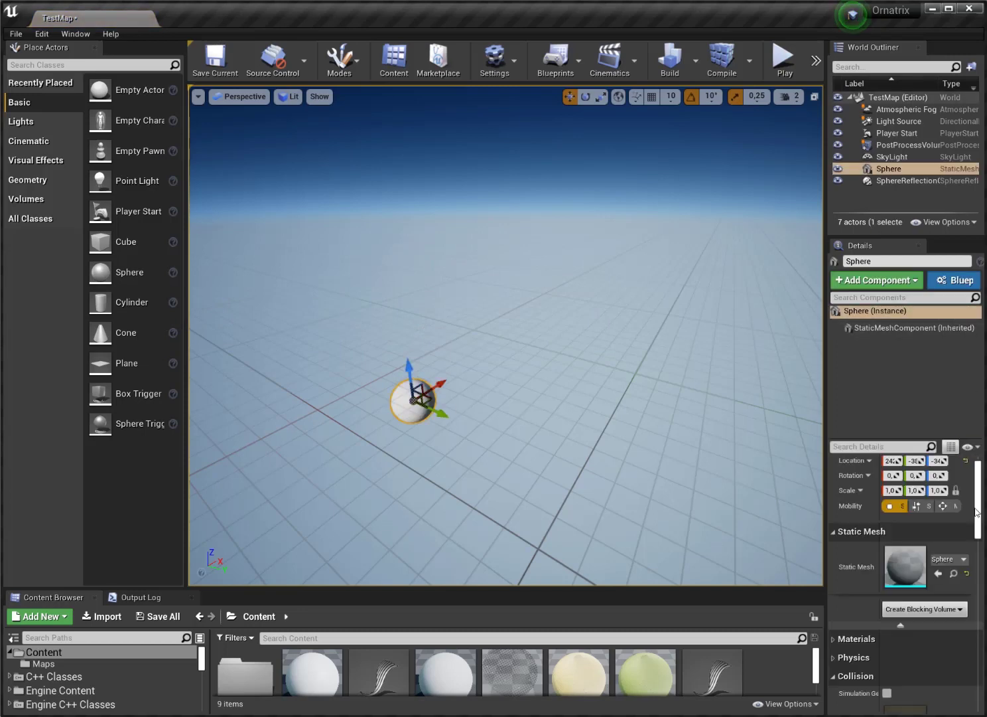
left_click(966, 460)
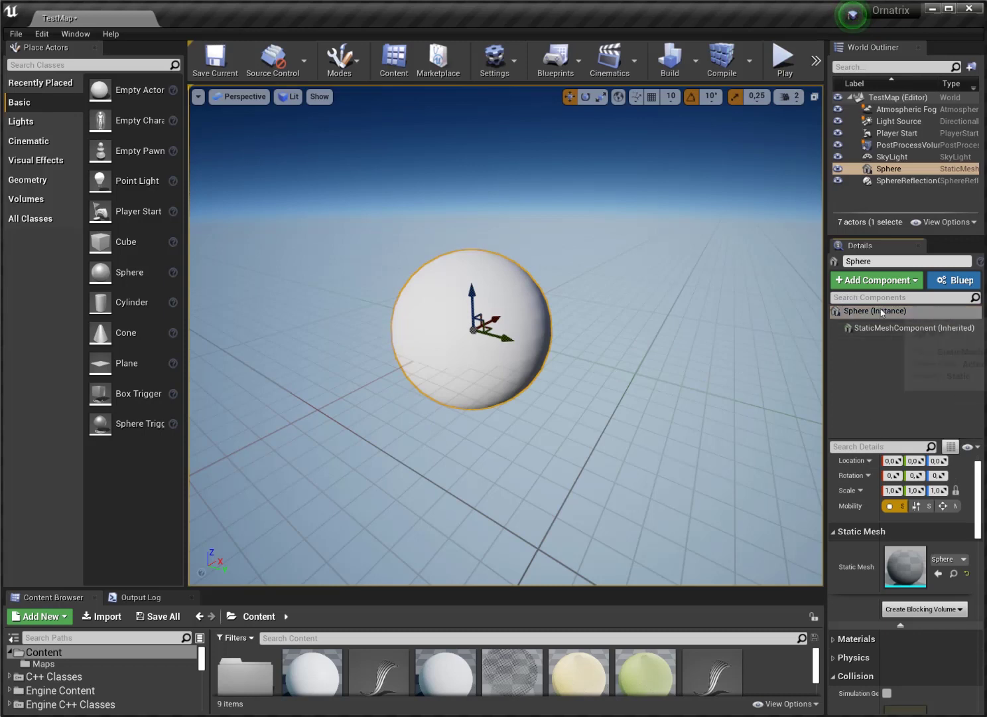
left_click(900, 280)
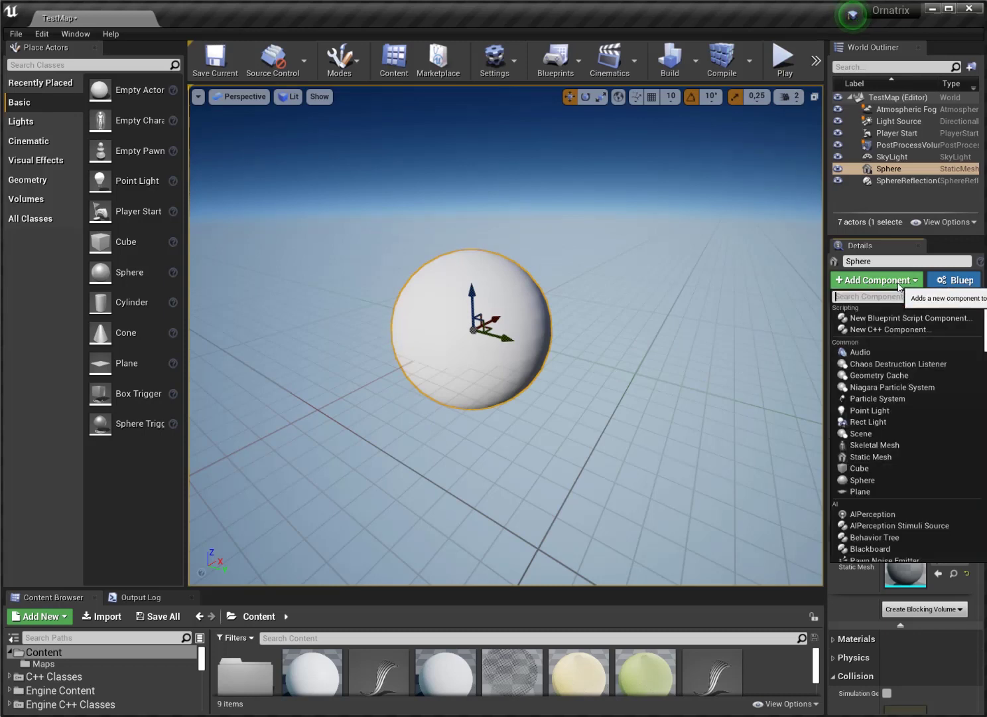
type("furb")
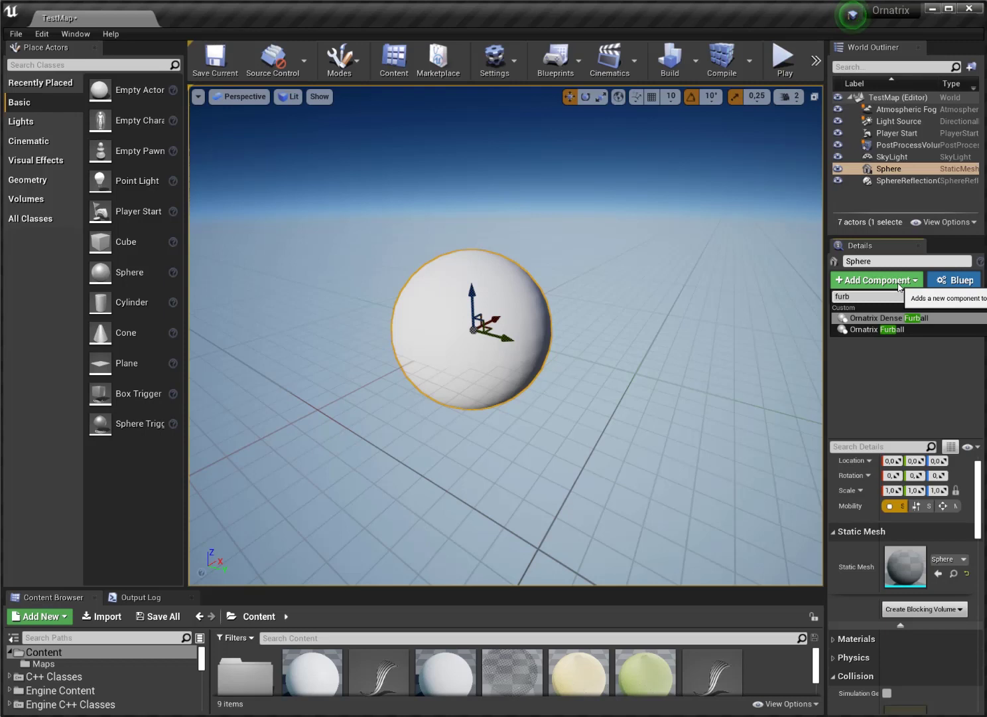
left_click(882, 329)
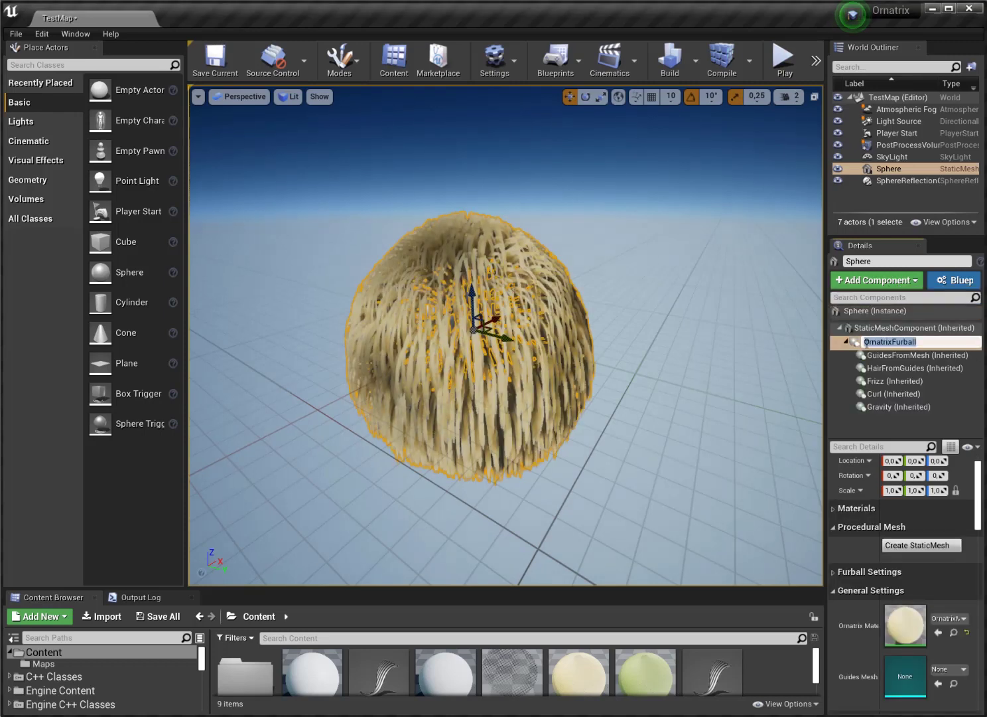
left_click_drag(891, 437, 888, 443)
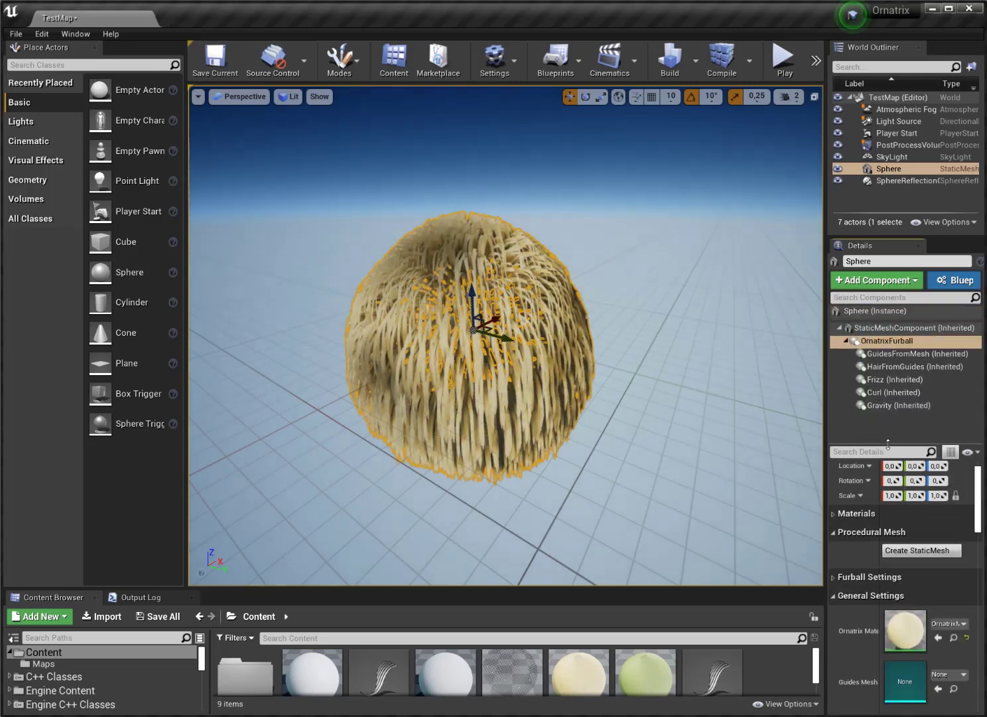
- Weaken the furball's downward gravity by adjusting the Z force direction of the Gravity operator
left_click(902, 343)
left_click(893, 406)
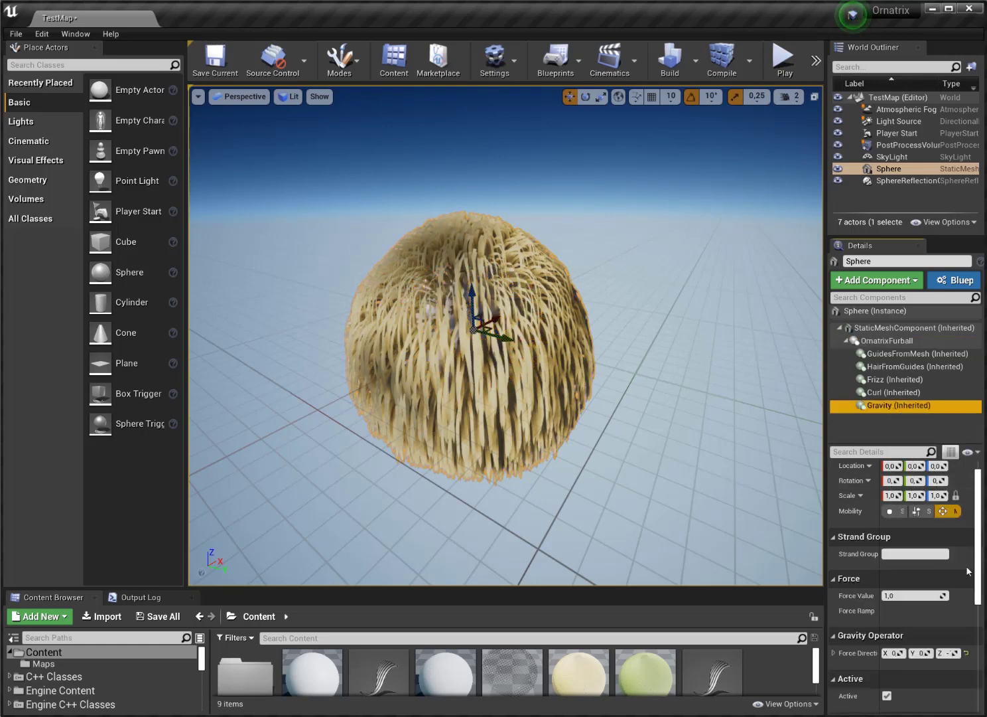
scroll(934, 592, "down", 3)
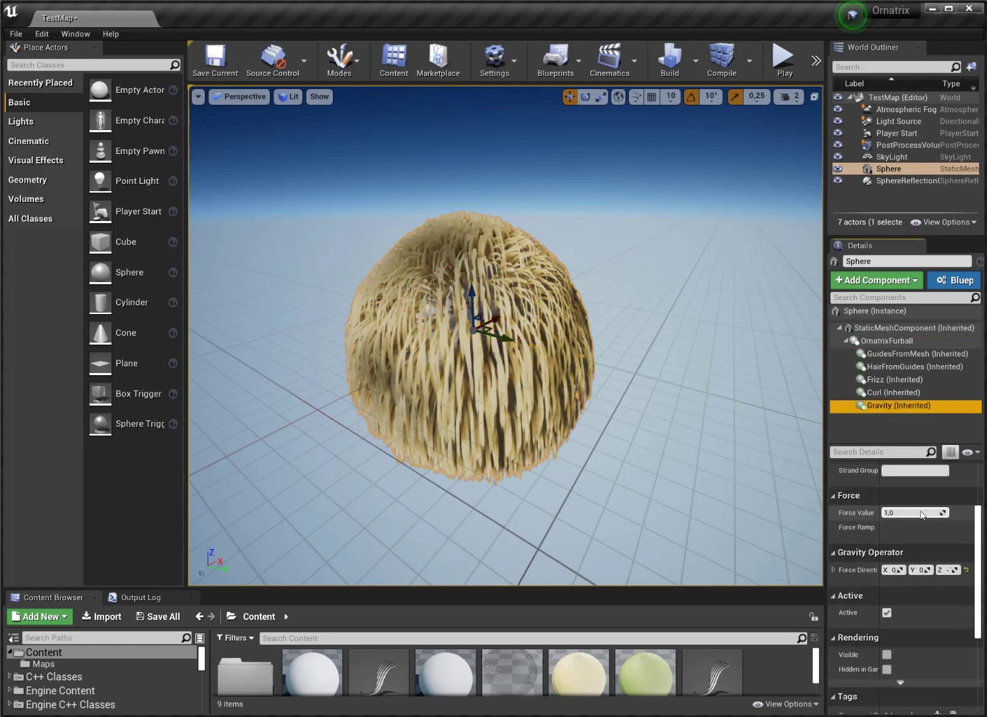
left_click_drag(948, 570, 921, 572)
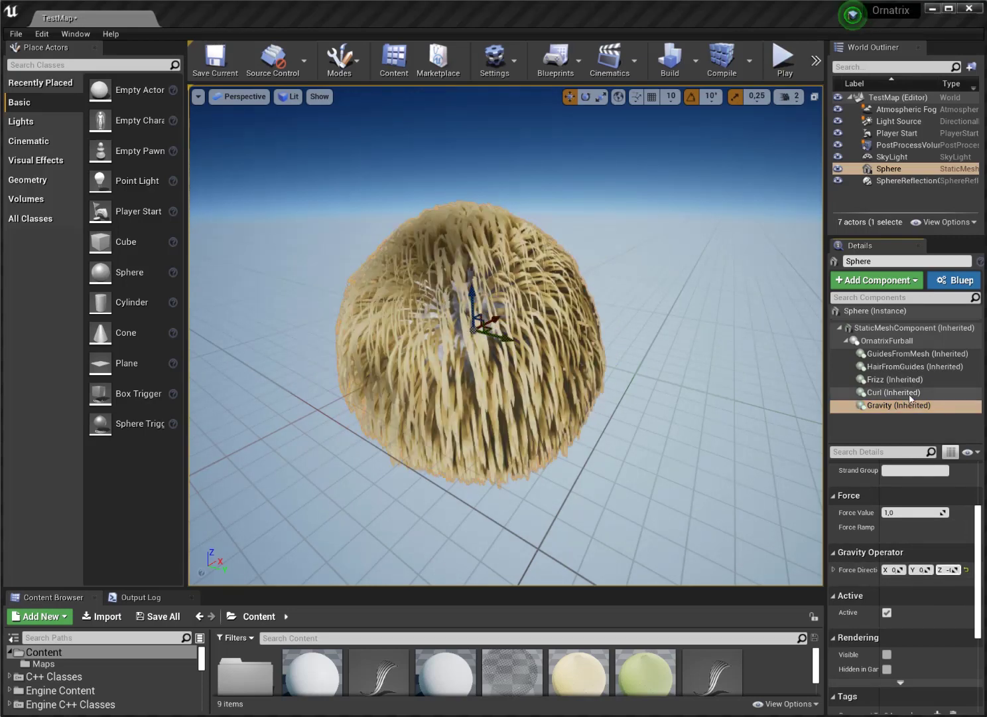
- In HairFromGuides, set the random seed to 6 and vary the root count, lowering it to about 885 and raising it again
left_click(888, 367)
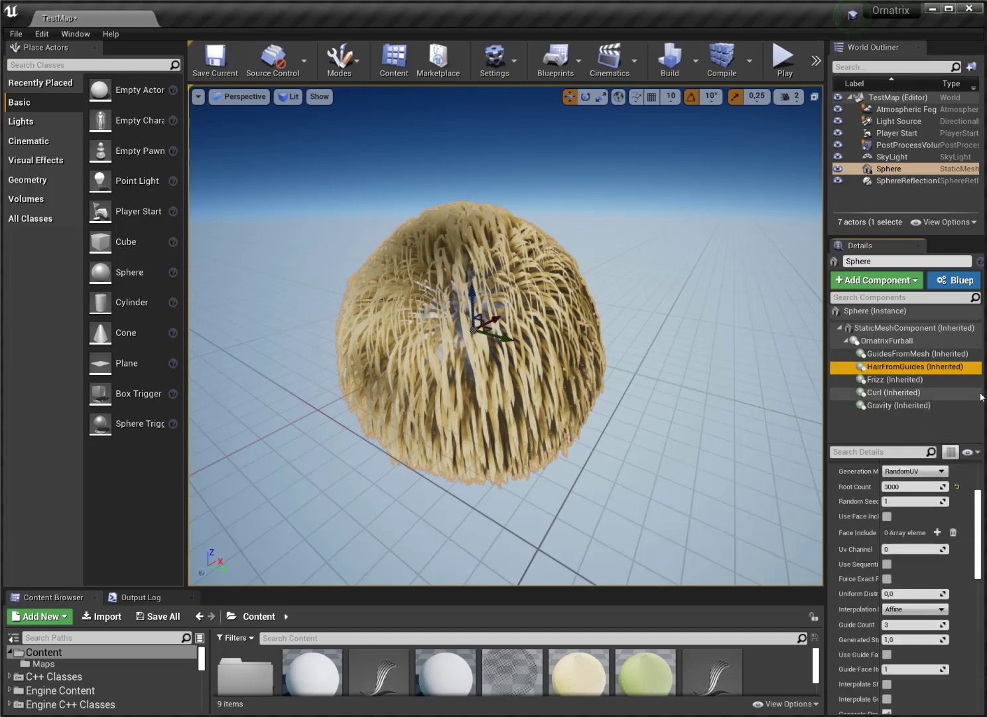
left_click_drag(941, 486, 888, 487)
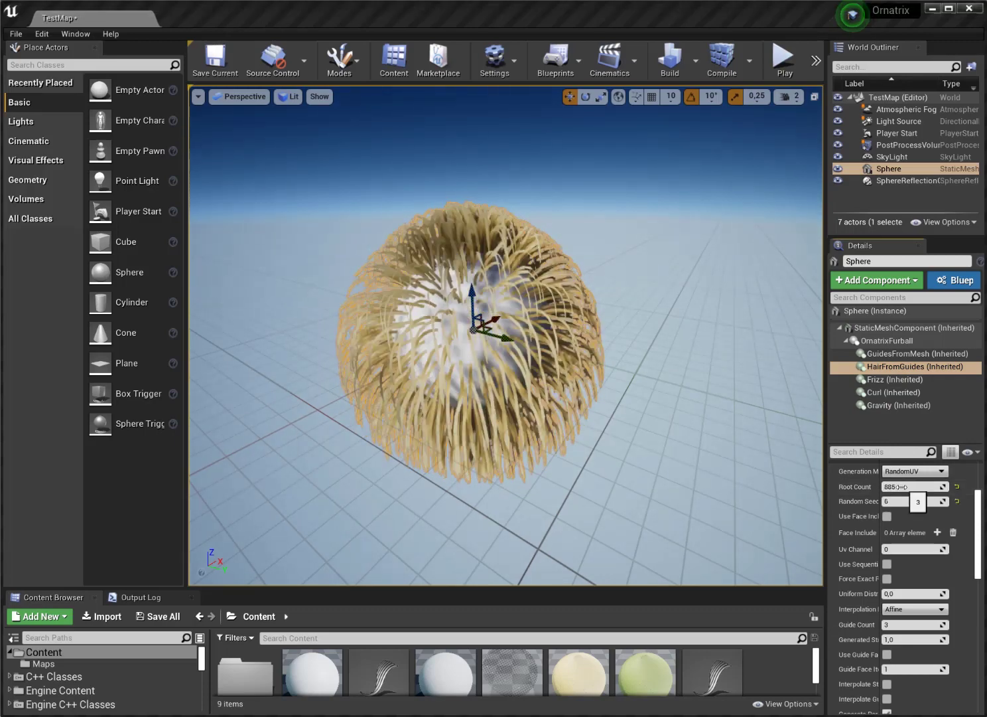
left_click_drag(894, 486, 983, 486)
- Switch the HairFromGuides generation method to RandomArea and back to RandomUV
left_click(914, 471)
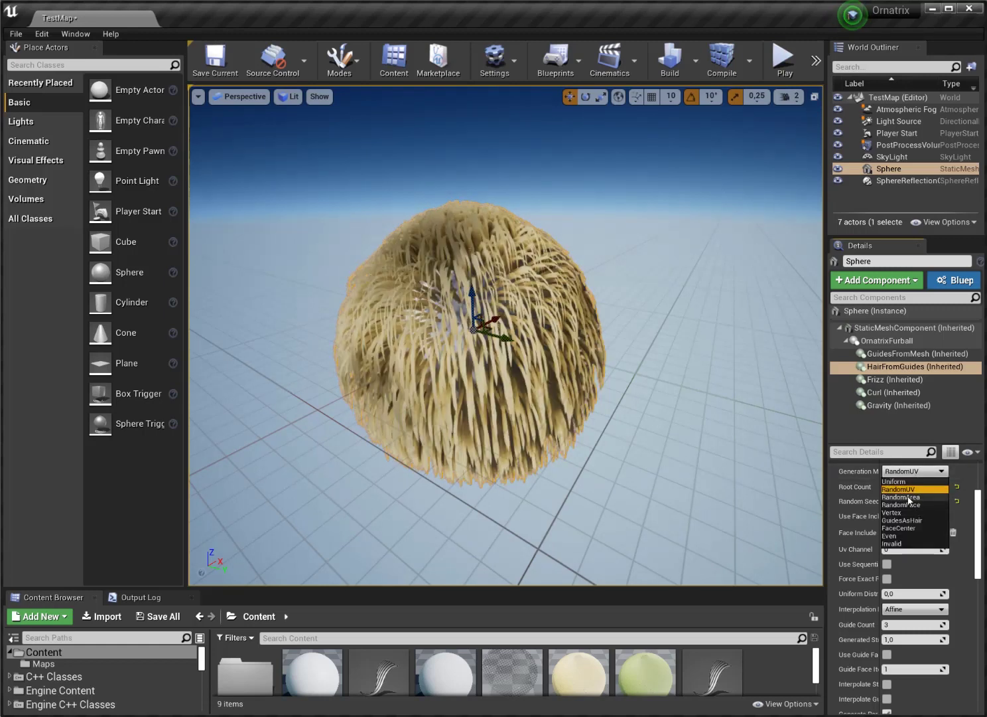
left_click(909, 498)
left_click(915, 471)
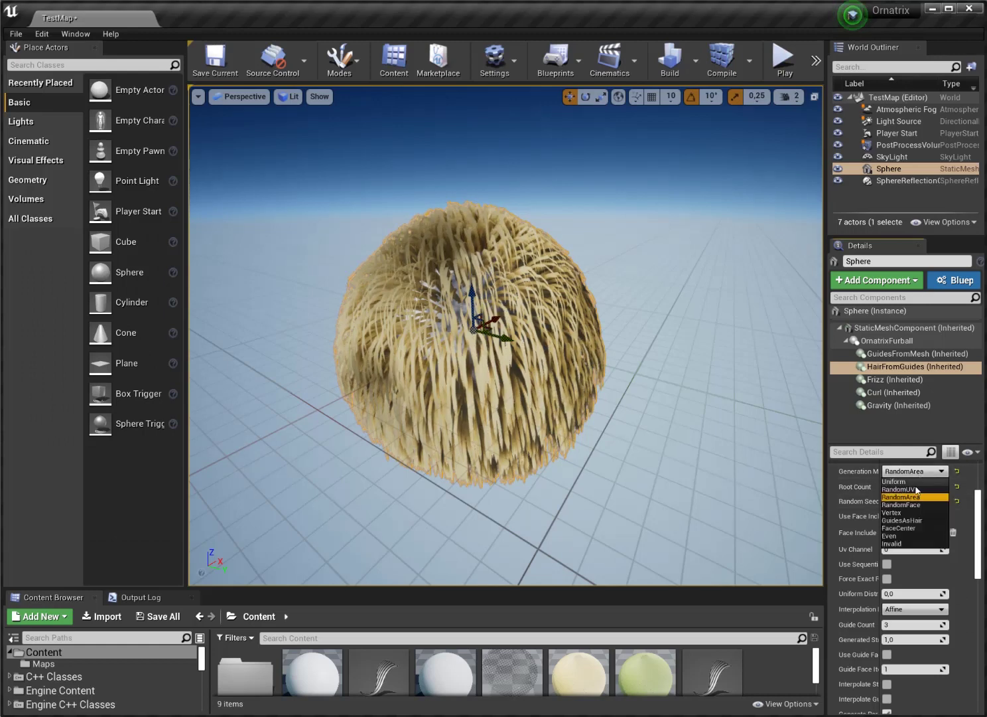
left_click(902, 489)
- Change the GuidesFromMesh root count, trying 100 and settling on 500
left_click(915, 353)
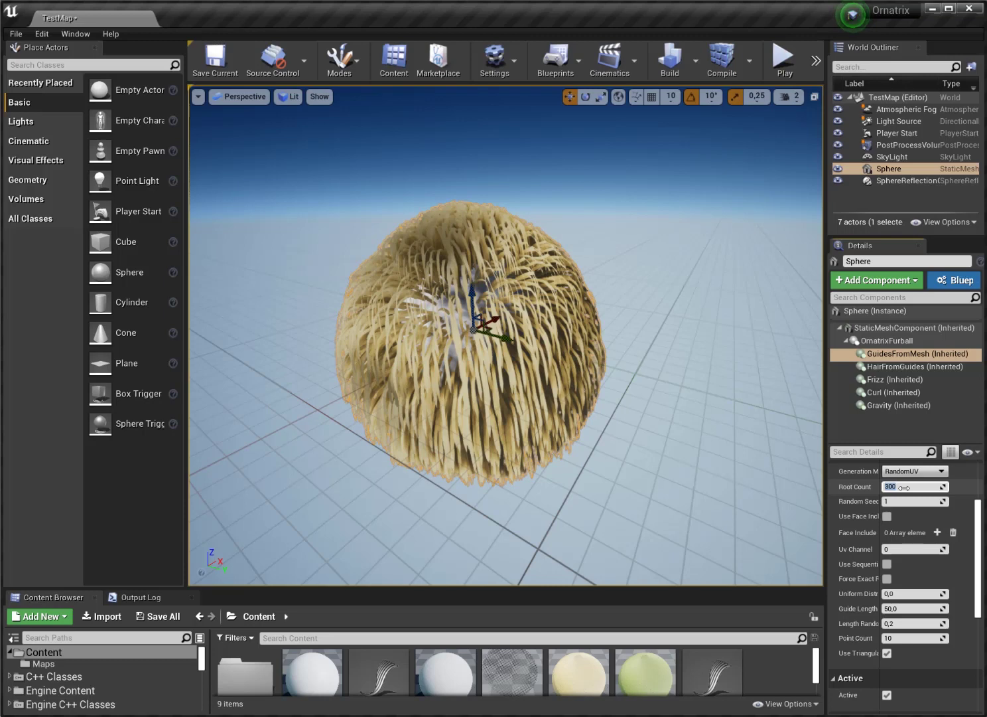
left_click(904, 488)
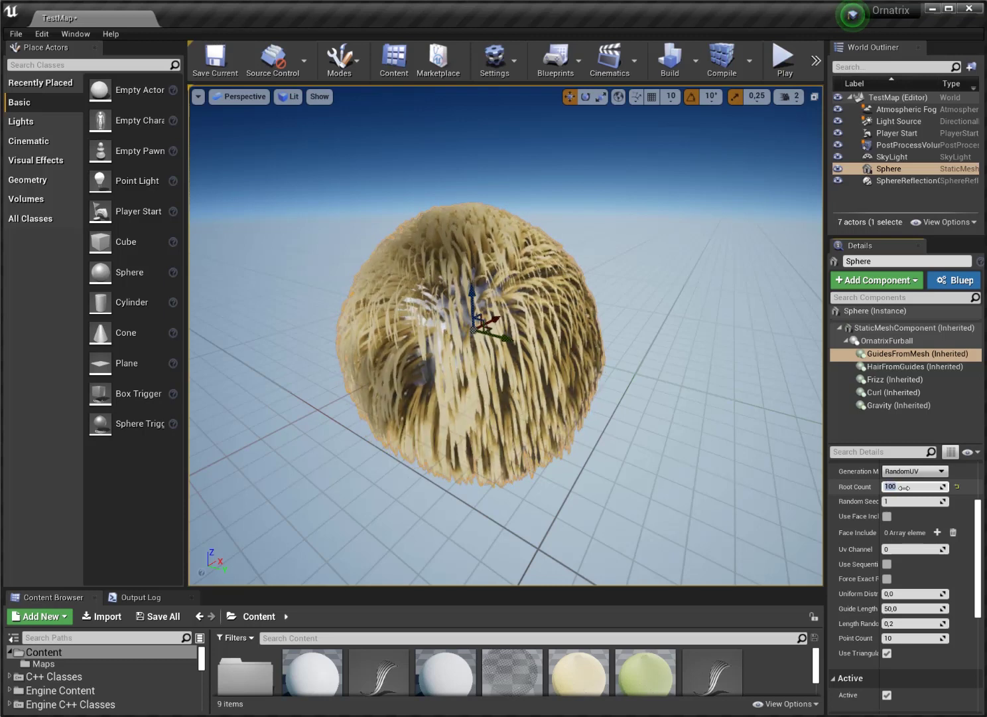
type("500")
key("Return")
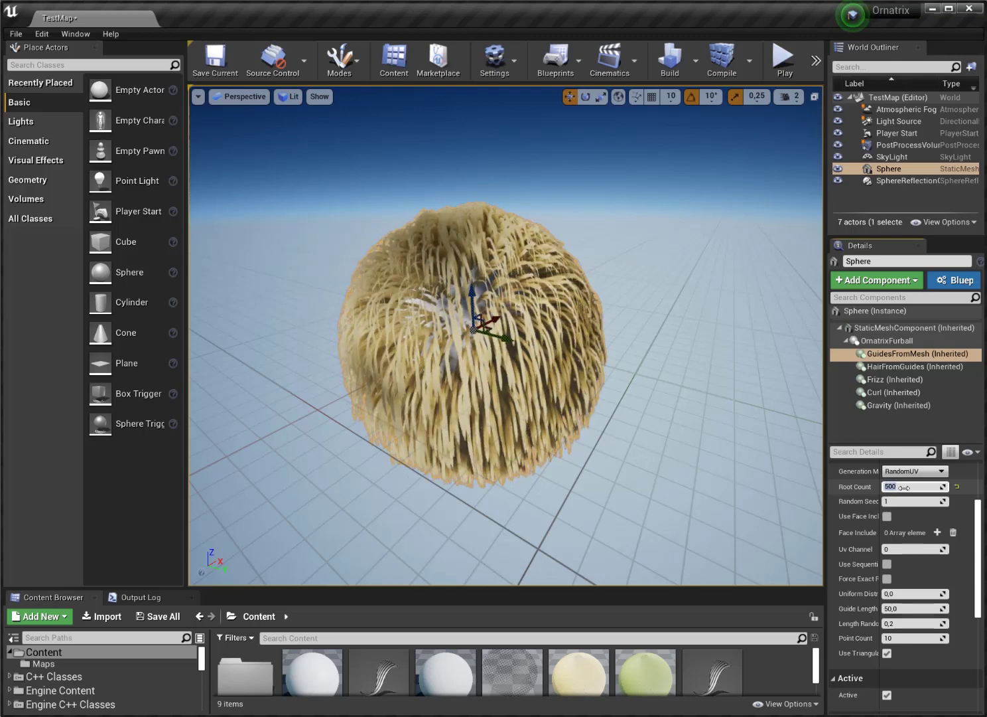
- Adjust the scale of the furball's Frizz operator
left_click(893, 379)
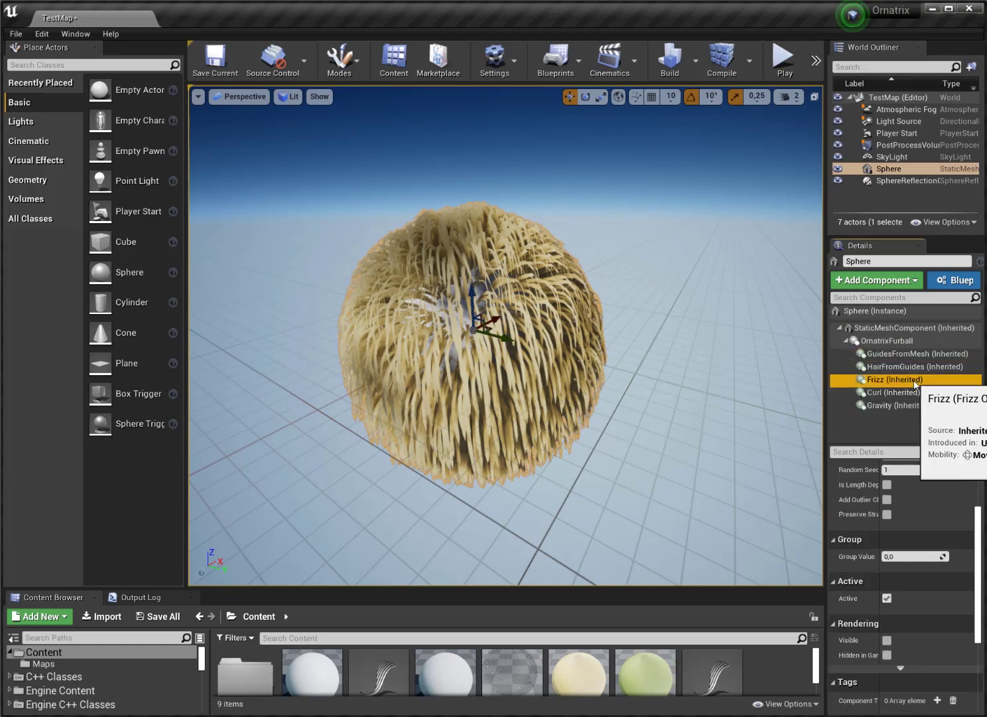
scroll(958, 568, "up", 3)
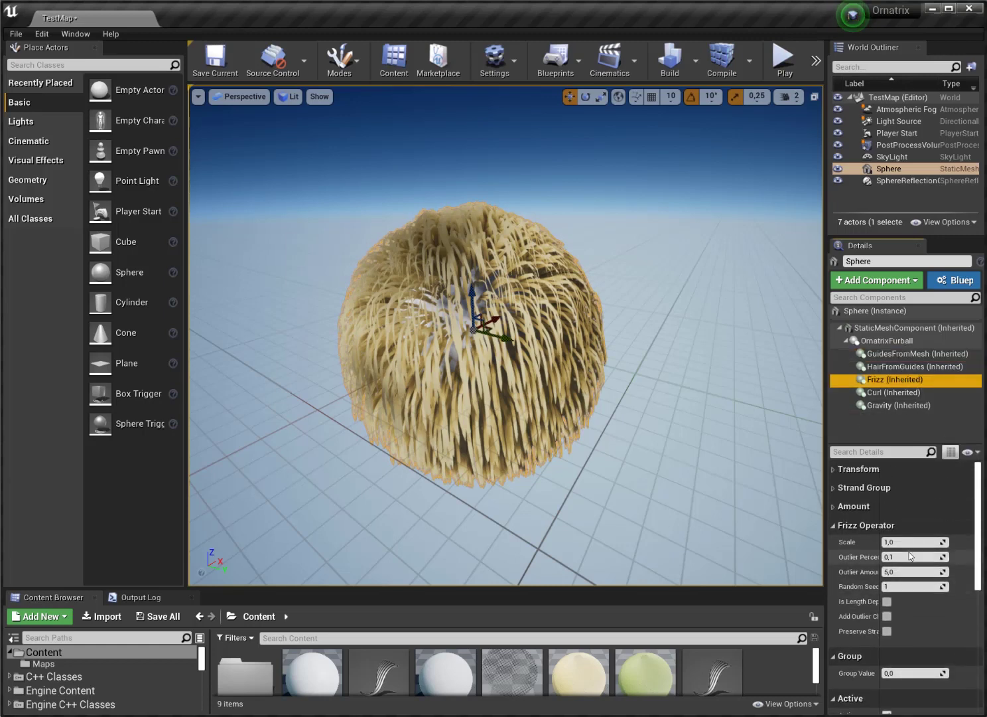
mouse_move(913, 542)
left_mouse_down()
mouse_move(967, 541)
mouse_move(903, 556)
left_mouse_up()
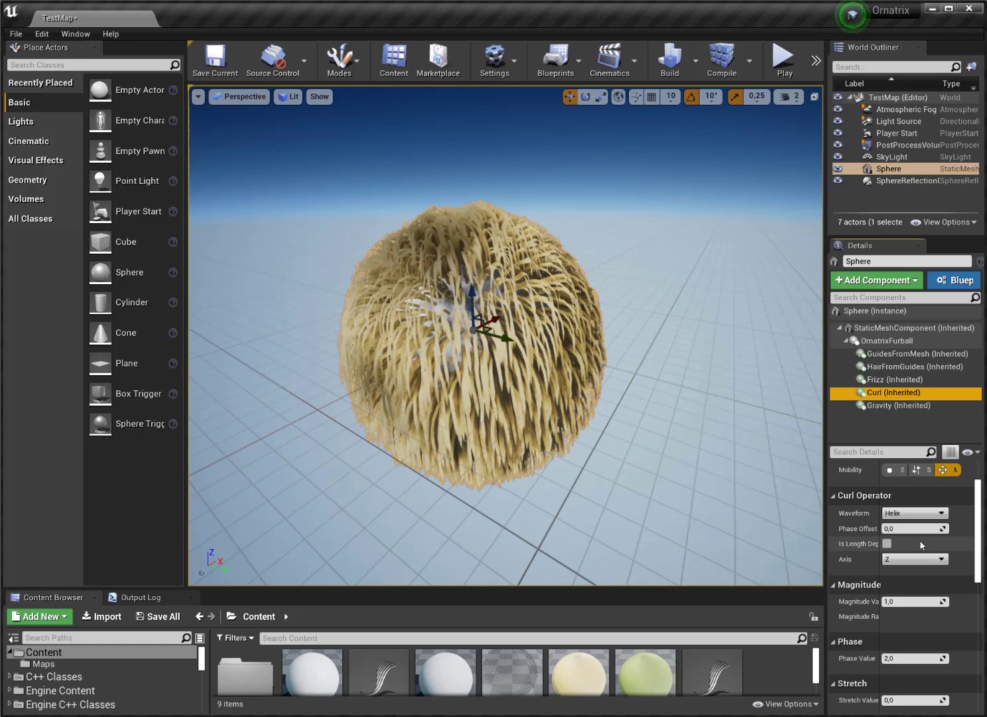
- Set the Curl operator's phase offset to about 11.67 and its magnitude to about 4.24
left_click_drag(904, 528, 912, 559)
scroll(917, 601, "down", 2)
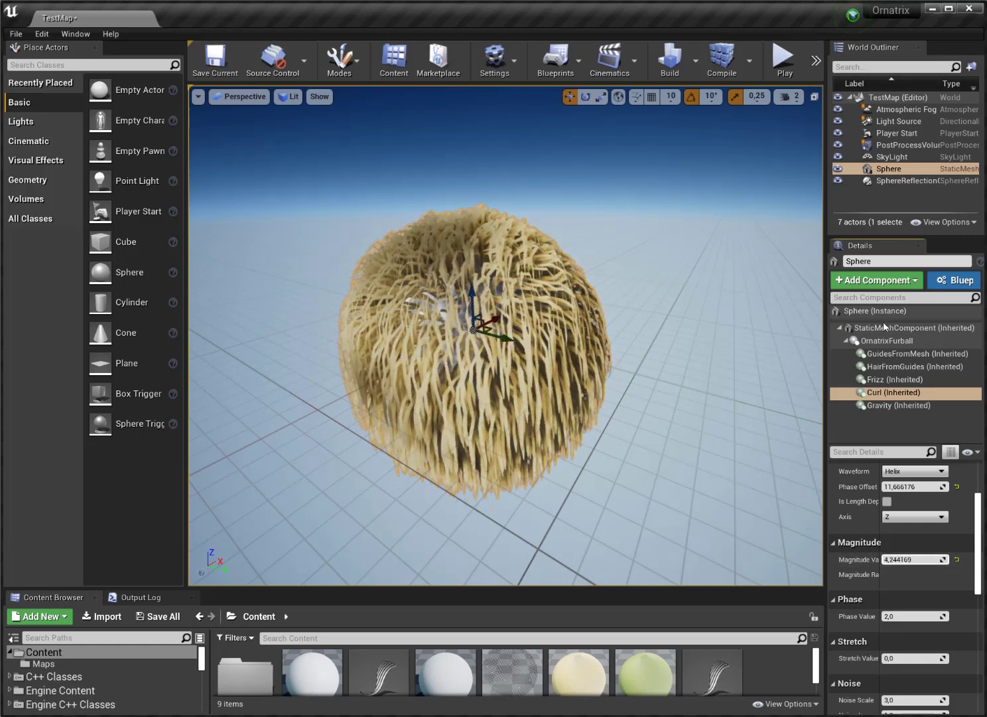
- Search the available components for operators and add a Surface Comb Operator to the OrnatrixFurball component
left_click(886, 341)
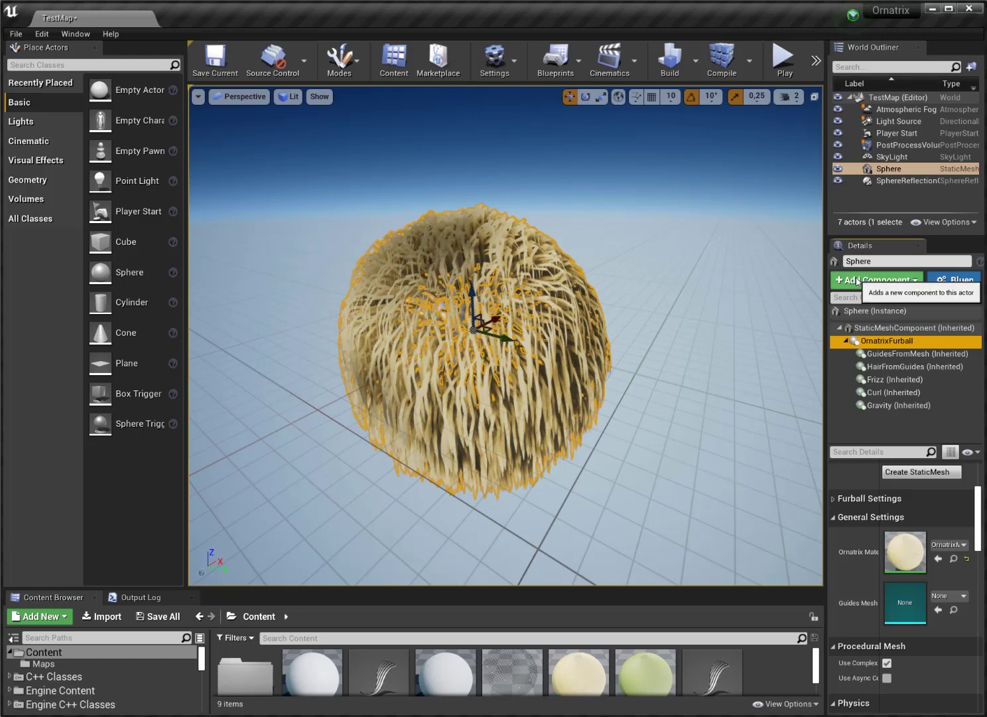
left_click(885, 353)
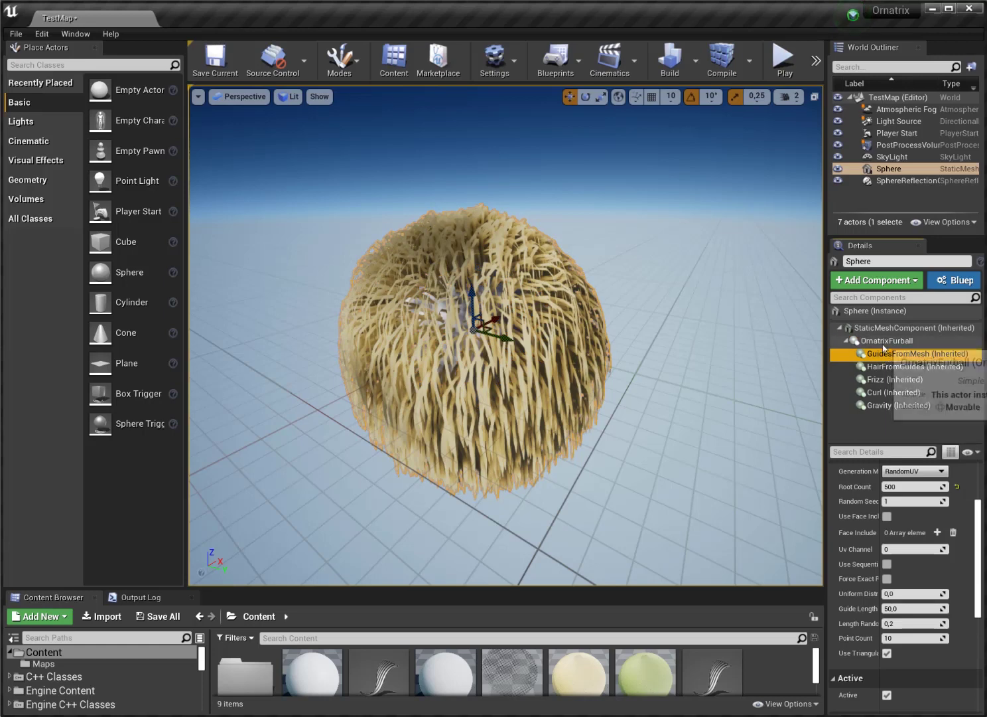
left_click(882, 341)
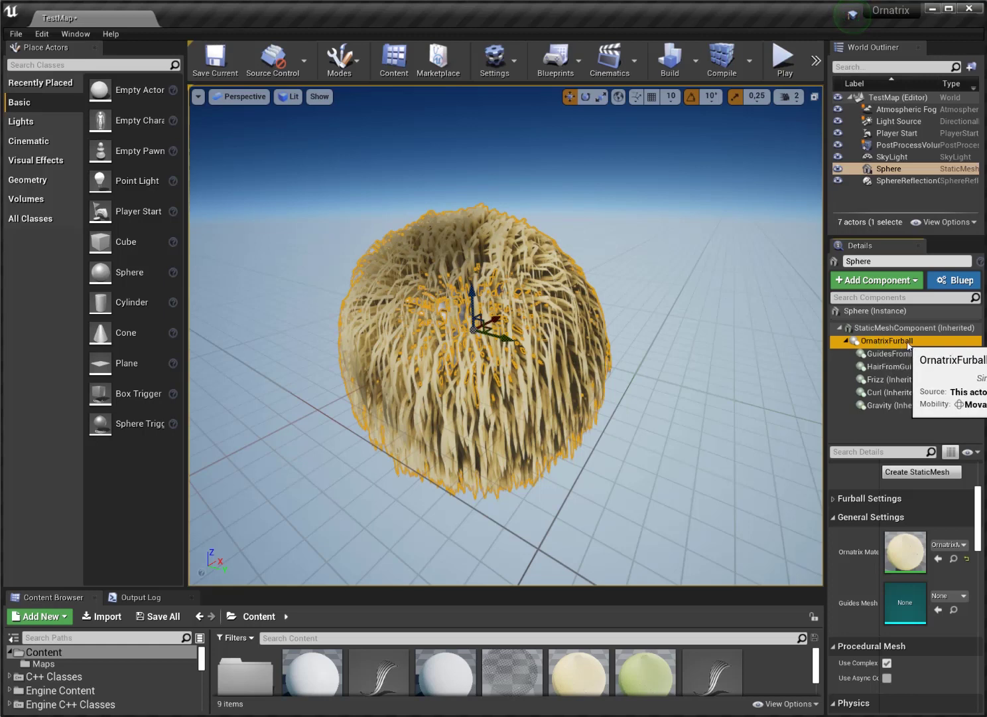
left_click(874, 286)
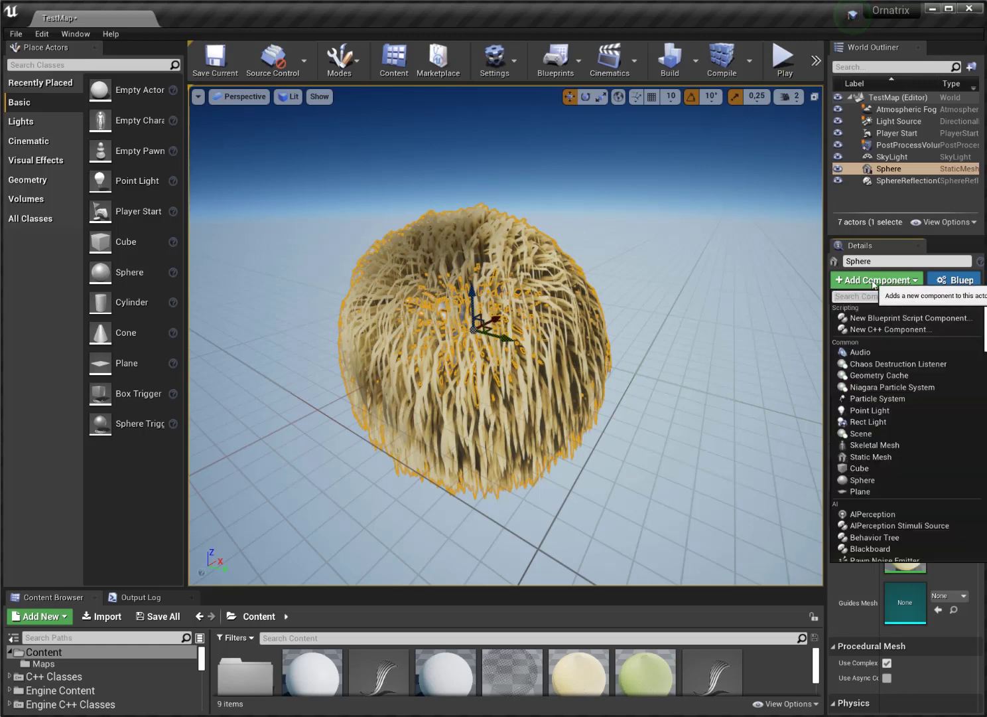
type("oper")
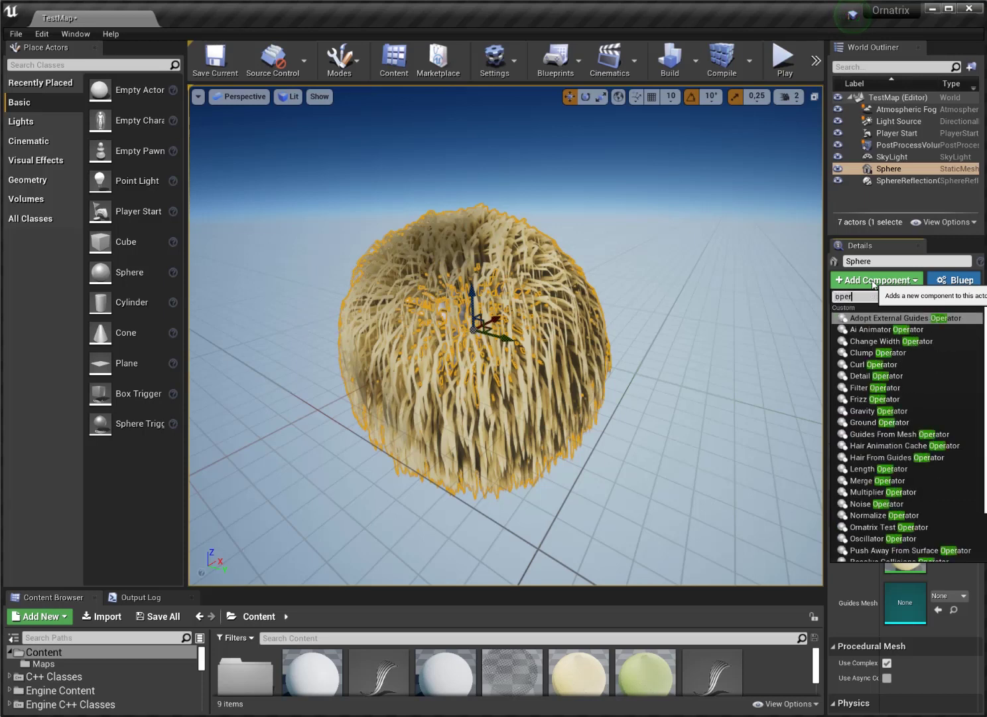
scroll(907, 352, "down", 1)
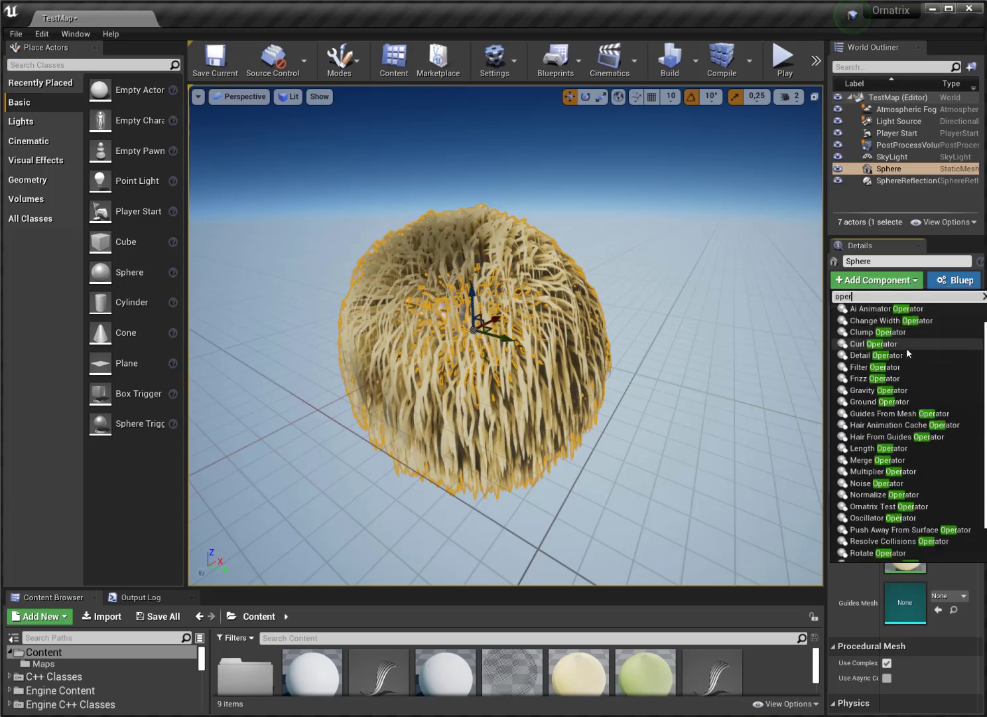
scroll(912, 359, "down", 1)
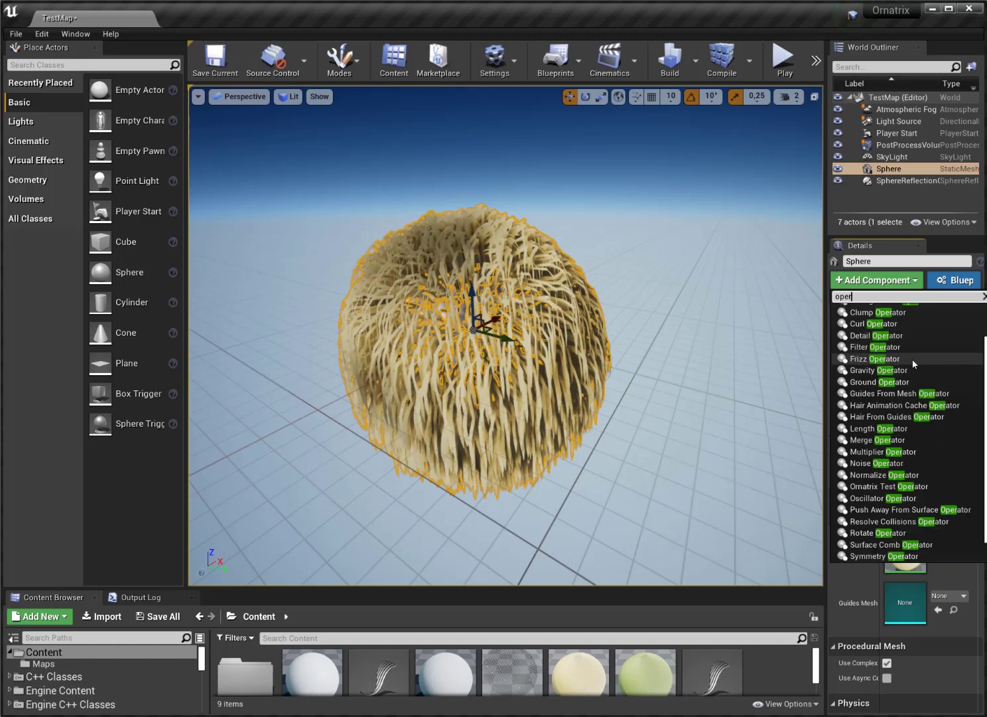
scroll(912, 359, "down", 1)
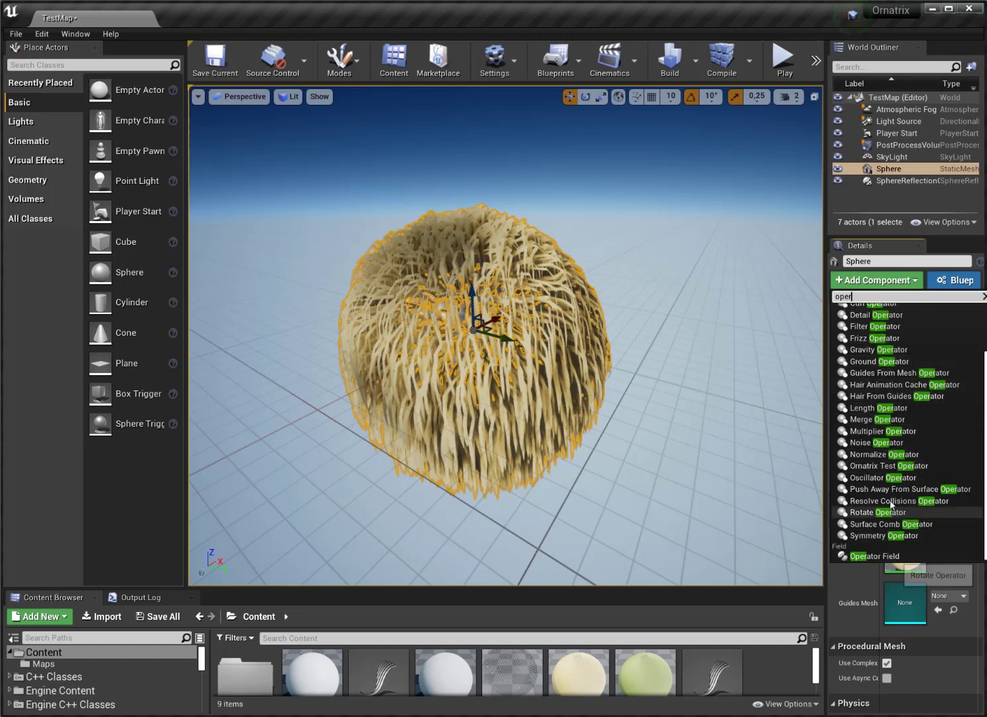
left_click(869, 528)
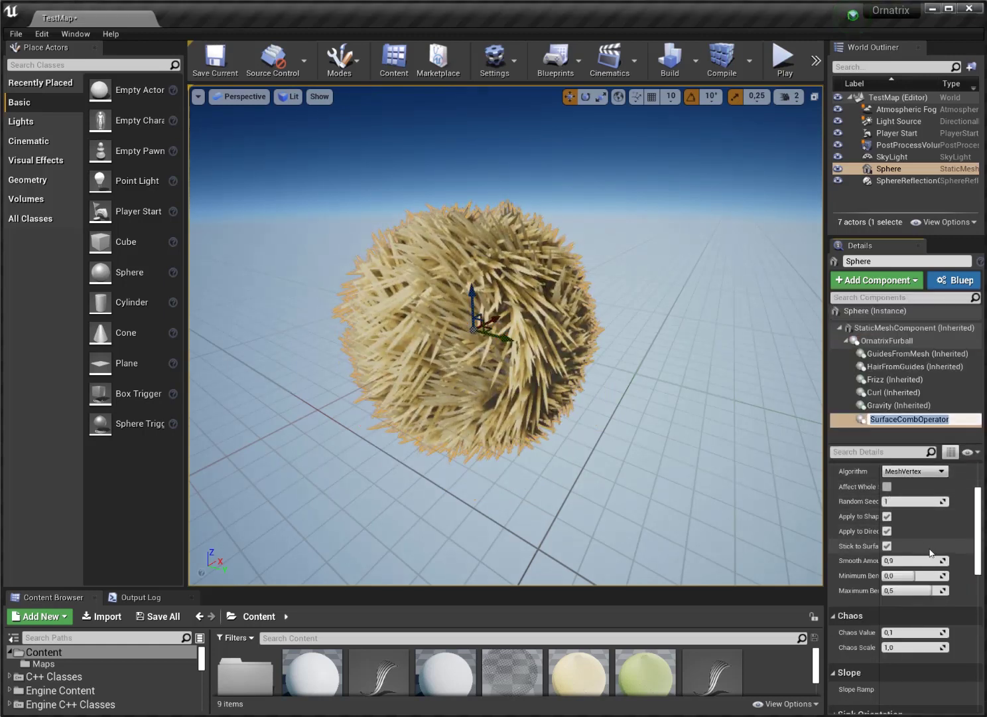
- Keep the operator's default name and set the Surface Comb smooth amount to about 0.15 and maximum bend to about -0.22
scroll(936, 549, "up", 3)
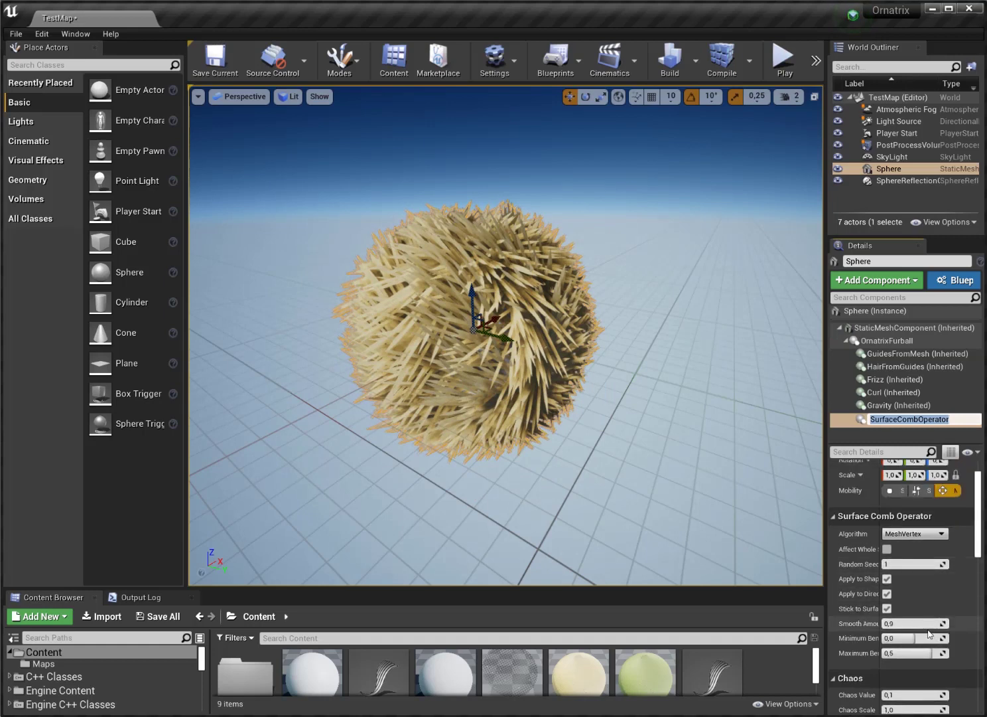
key("Return")
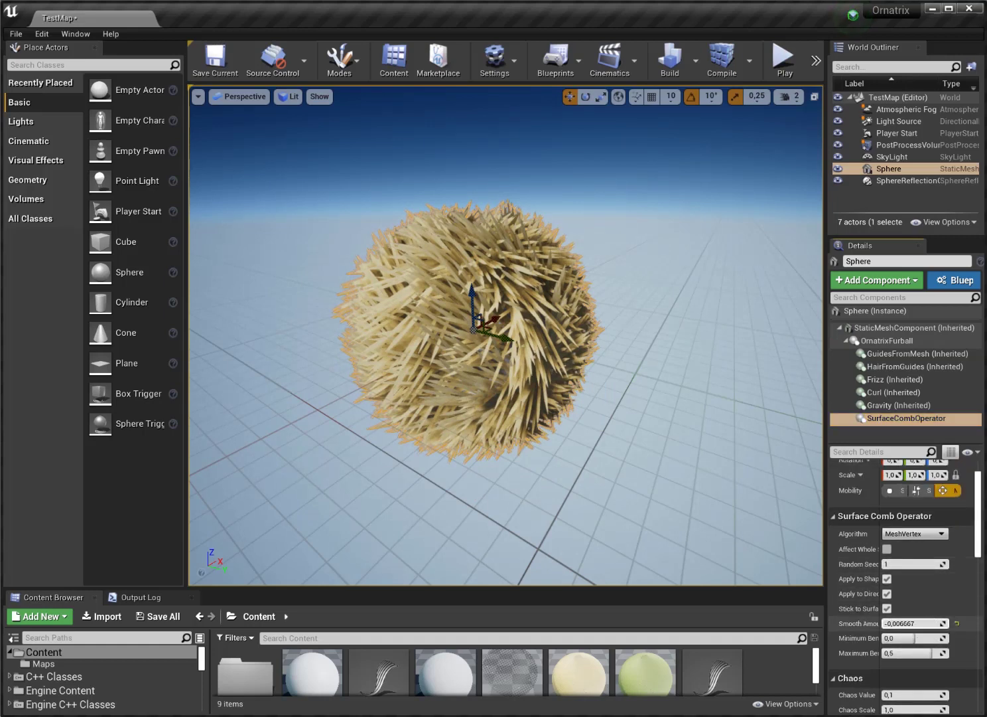
mouse_move(892, 623)
left_mouse_down()
mouse_move(926, 632)
mouse_move(899, 632)
left_mouse_up()
scroll(952, 595, "down", 1)
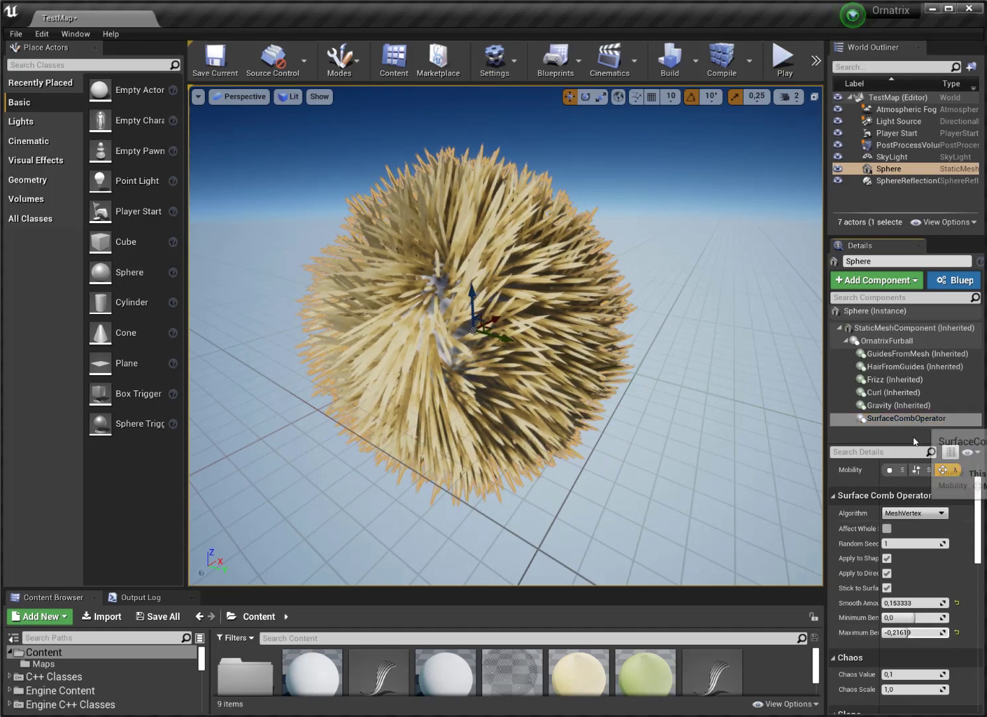
- Delete the SurfaceCombOperator from the furball
left_click(898, 419)
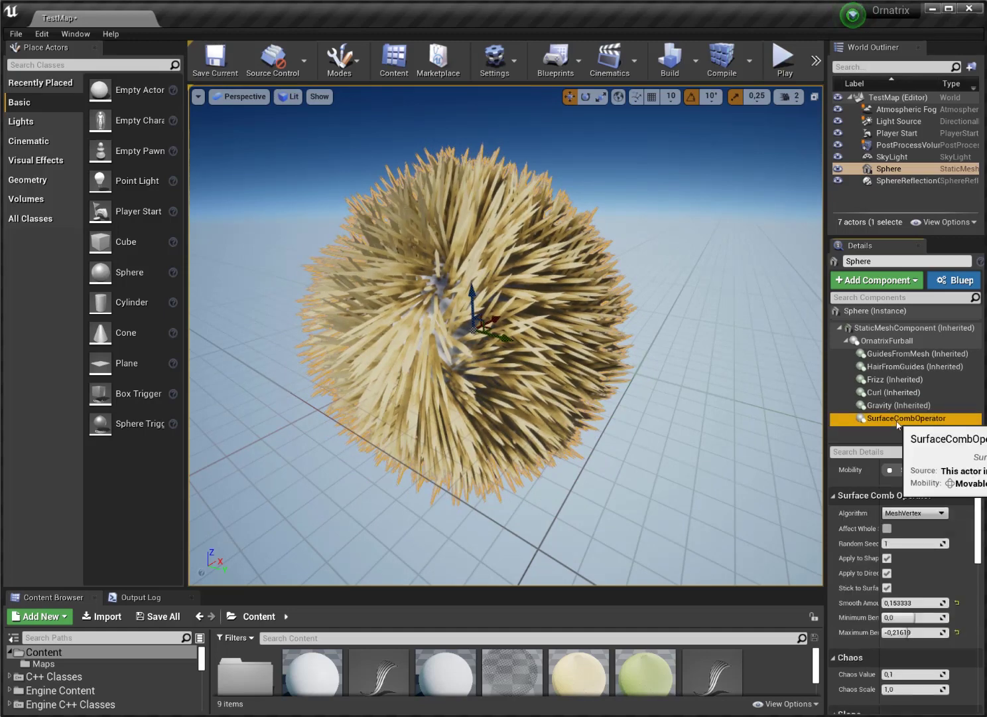
key("Delete")
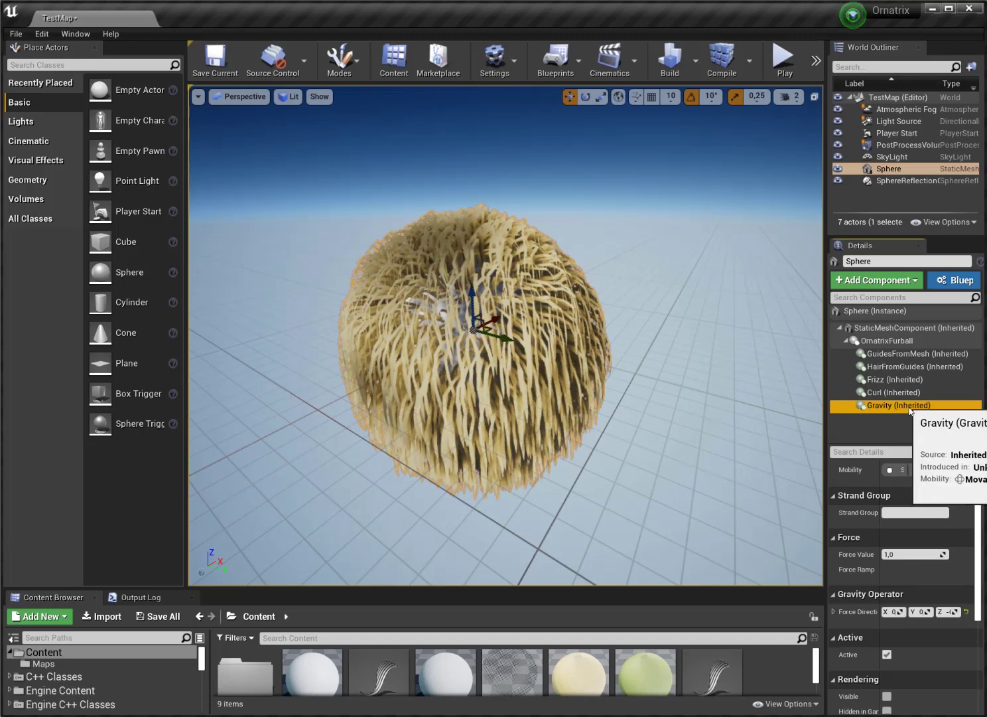
- Deactivate the furball's Gravity operator
scroll(929, 587, "down", 3)
left_click(888, 592)
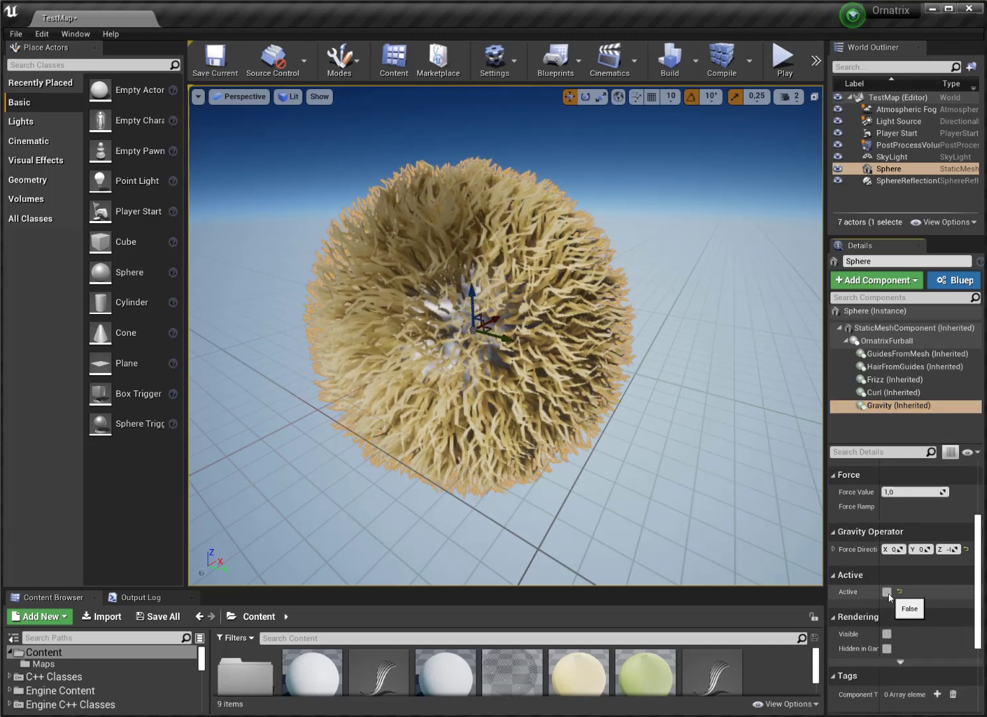
- Reactivate the furball's Gravity operator after toggling its Active state
left_click(888, 592)
left_click(888, 591)
left_click(888, 592)
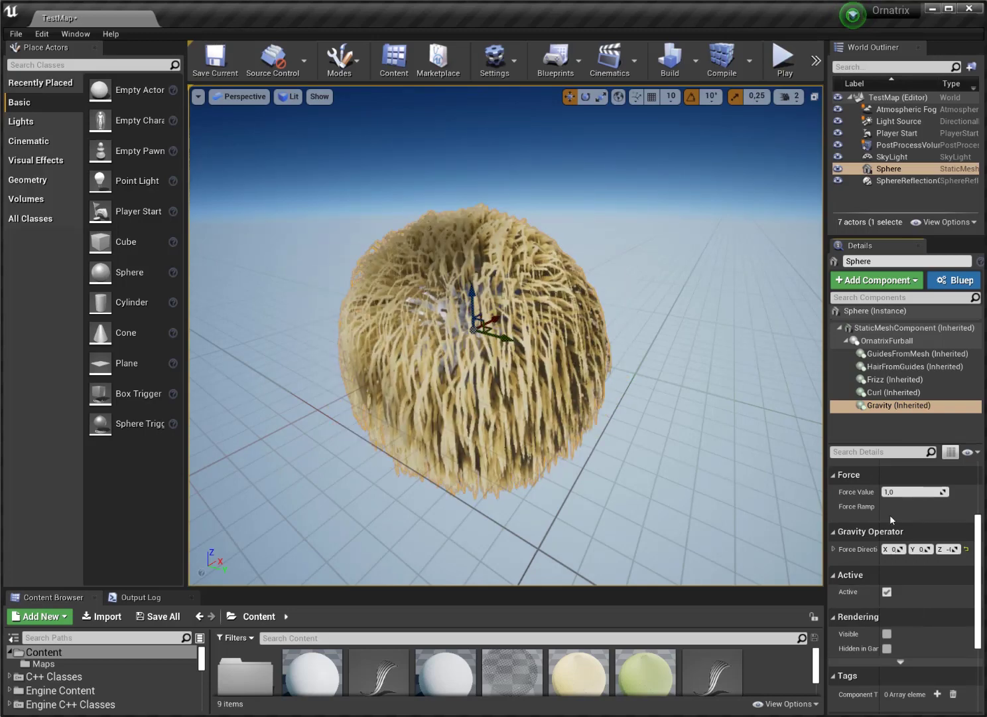
- Deactivate the furball's Curl operator and activate it again, leaving the operator selected
left_click(894, 392)
scroll(921, 627, "down", 10)
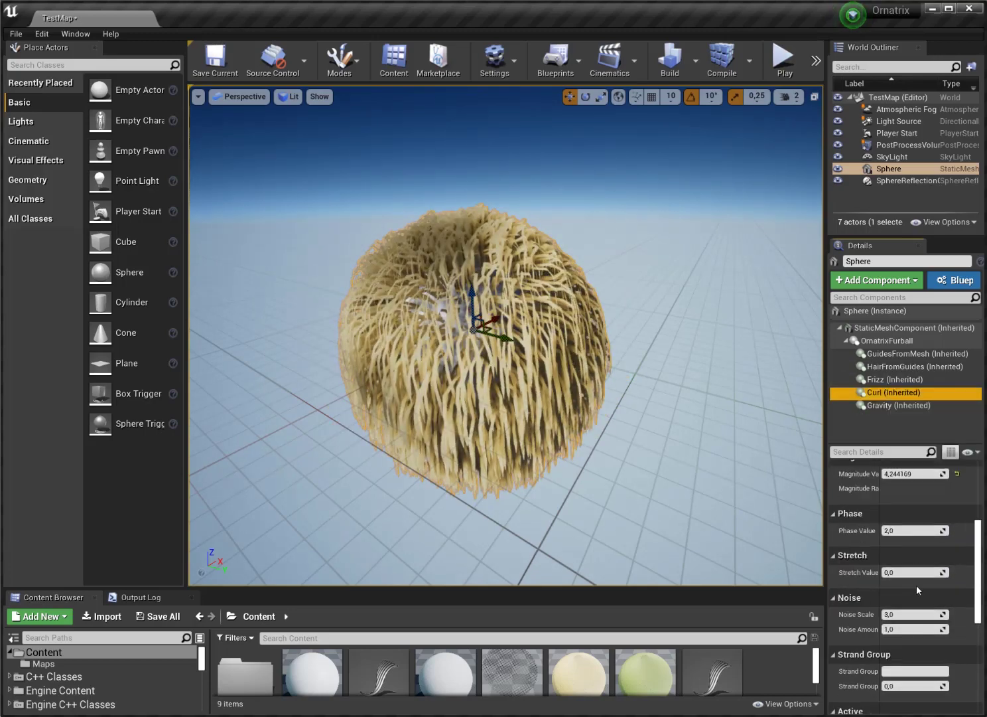
left_click(887, 584)
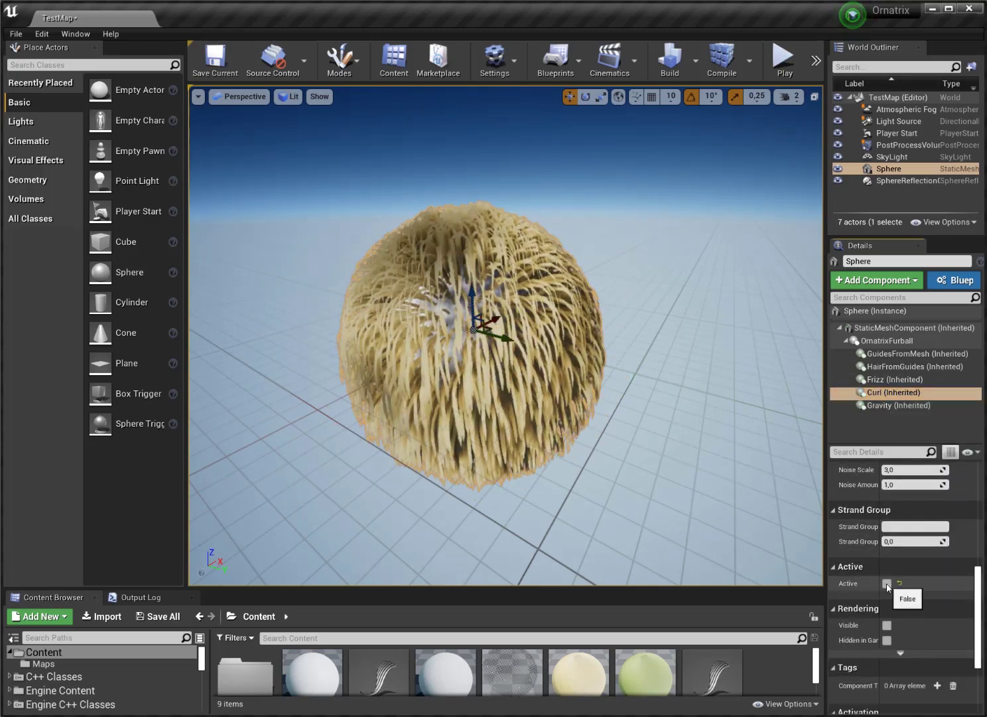
left_click(888, 584)
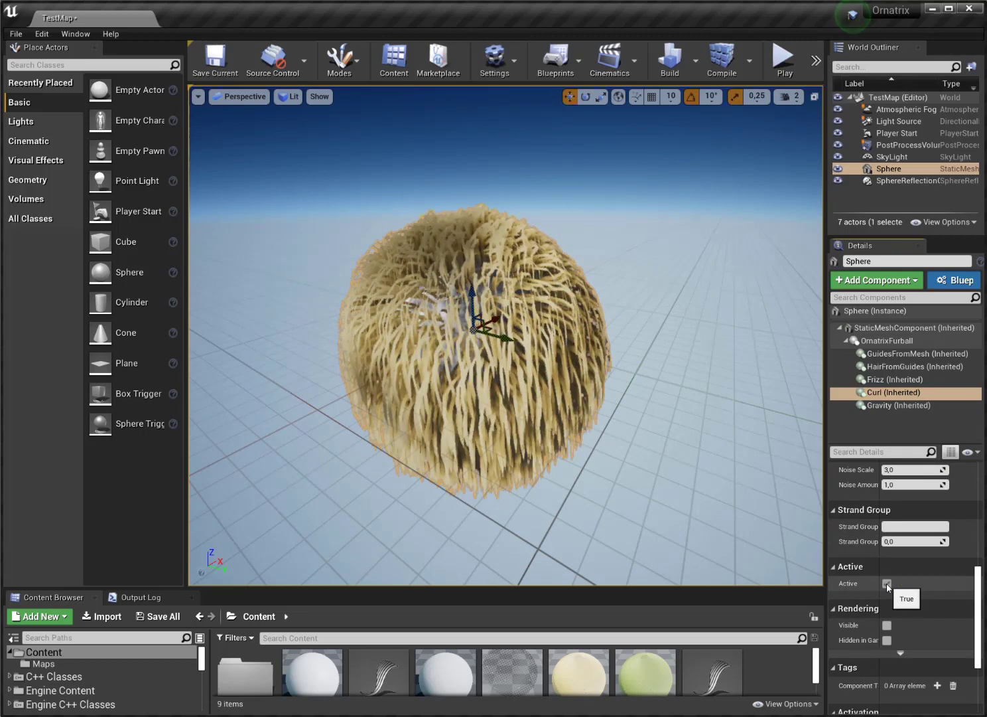
left_click(905, 392)
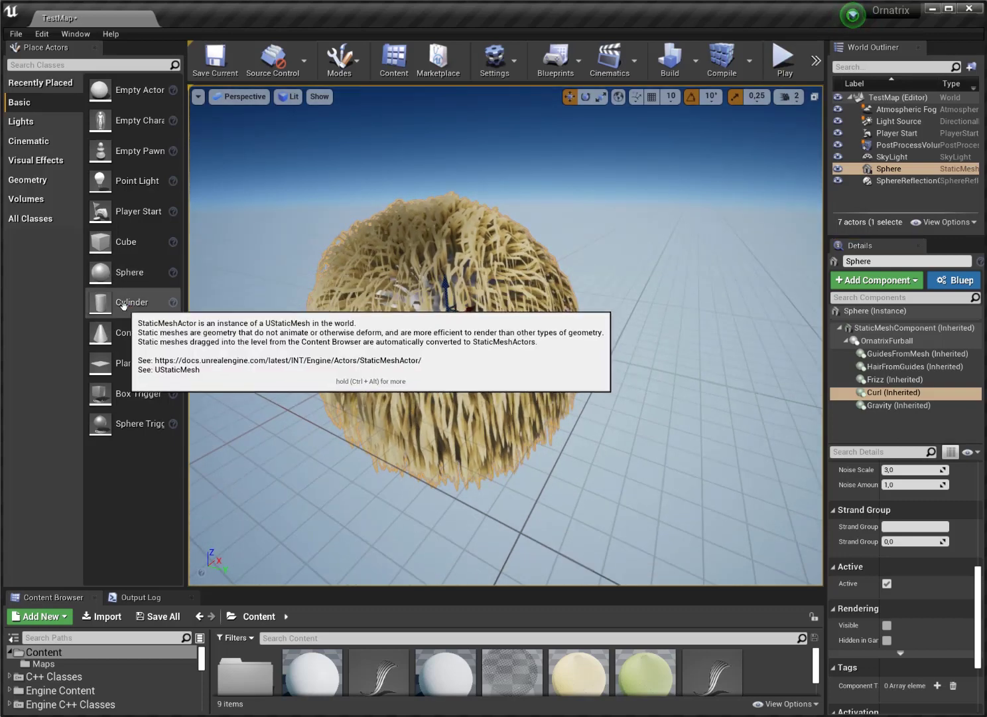
- Place a Cylinder in the level, reset its location to the origin and move it along Y beside the furry sphere
left_click_drag(140, 316, 672, 412)
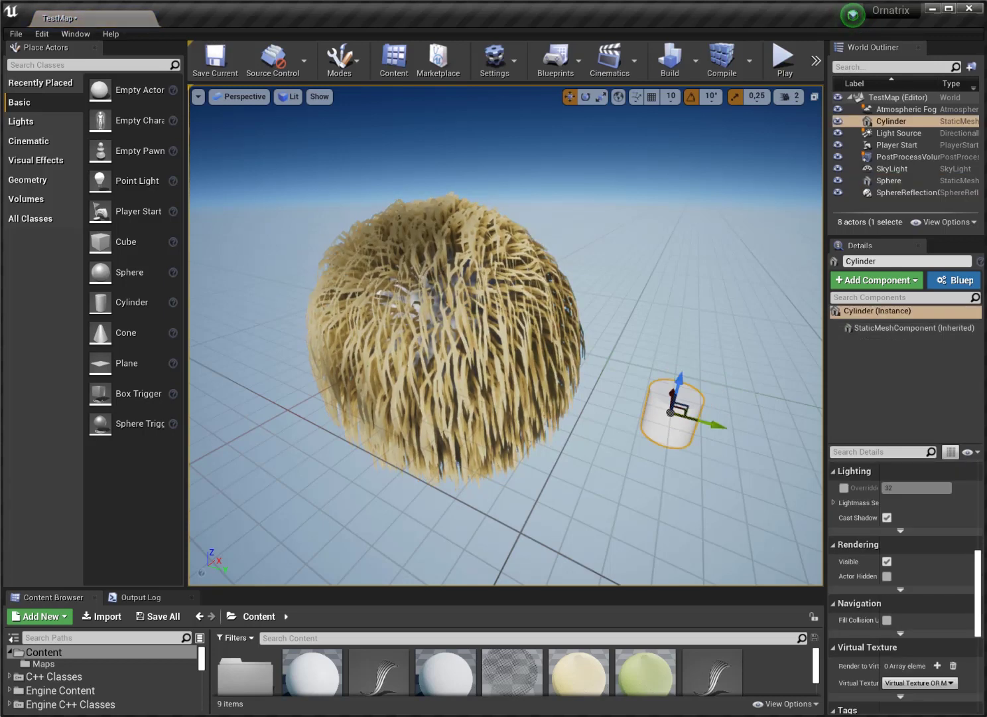
scroll(970, 530, "up", 6)
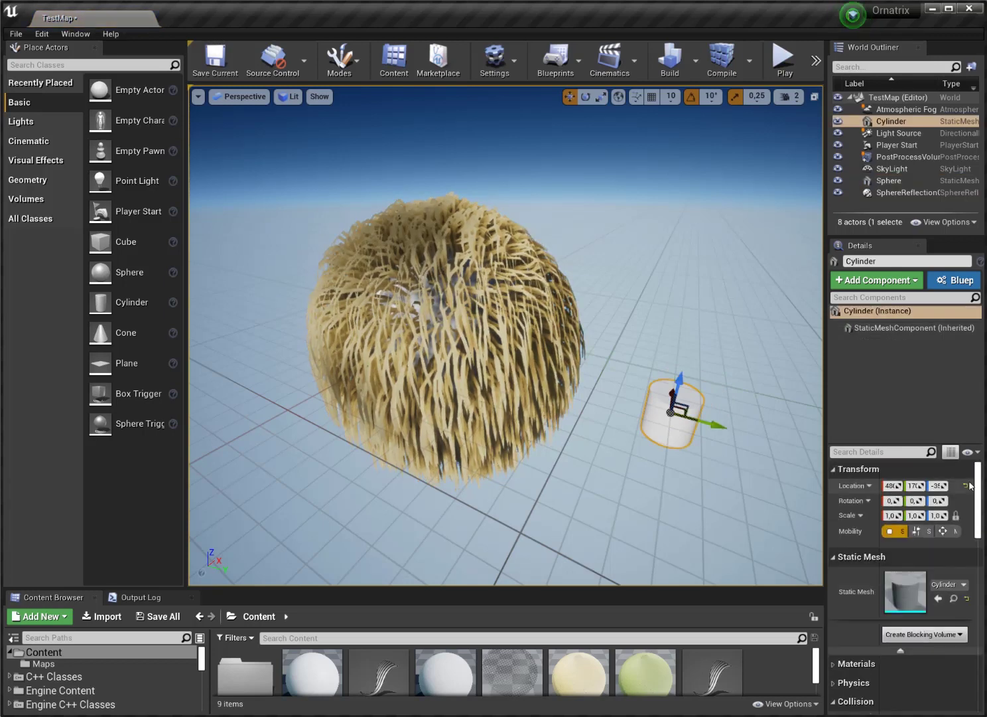
left_click(967, 485)
left_click_drag(464, 325, 745, 384)
left_click_drag(508, 348, 598, 348, "alt")
right_click_drag(597, 347, 474, 343, "alt")
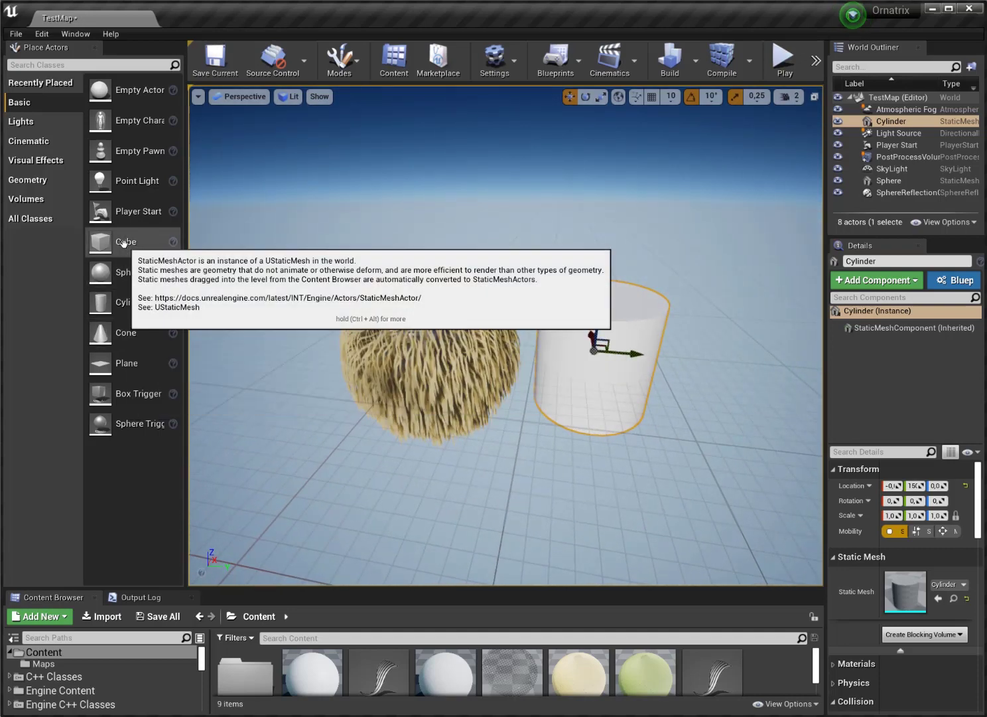
- Place a Cube in the level, reset its location and move it along negative Y to the sphere's other side
left_click_drag(99, 241, 289, 342)
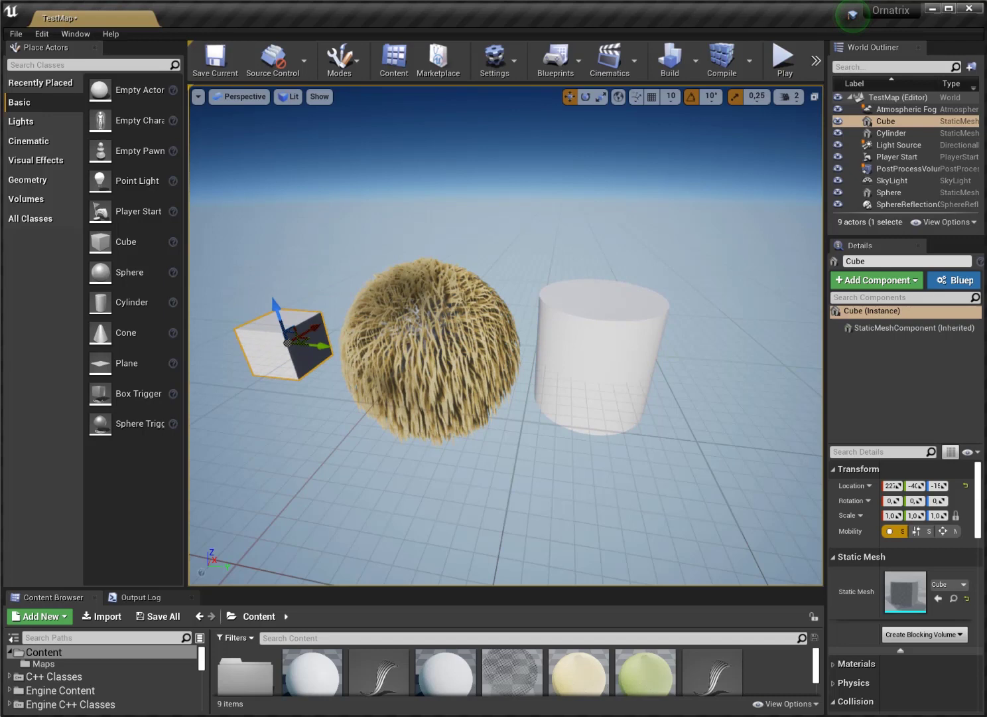
left_click(965, 485)
left_click_drag(467, 345, 316, 322)
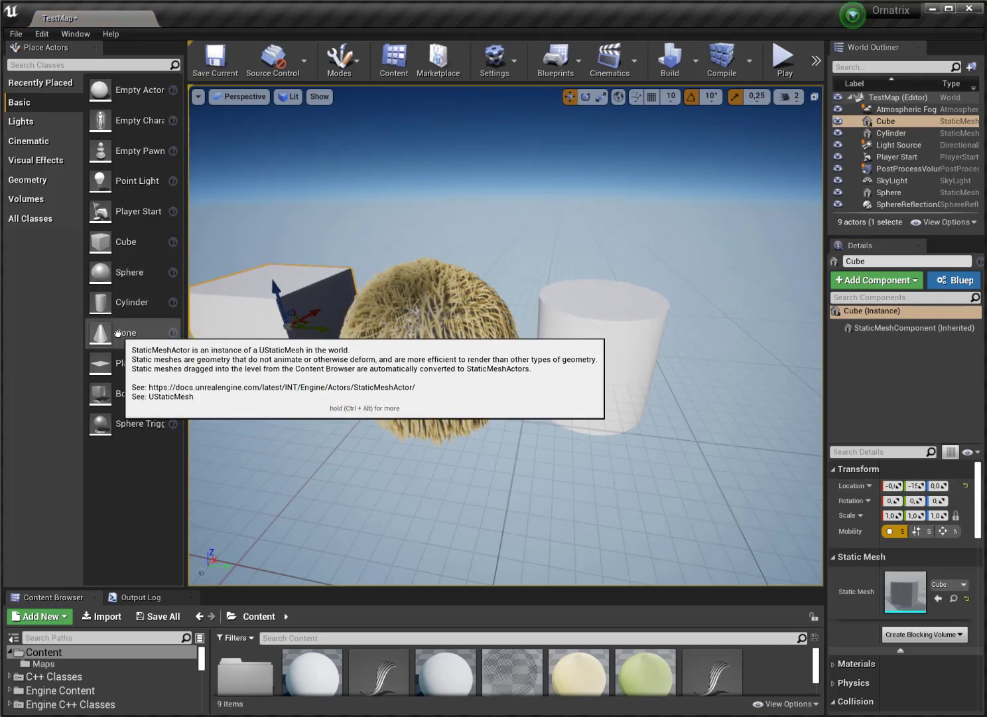
- Place a Cone in the level, reset its location and move it along Y past the cylinder
left_click_drag(101, 332, 757, 398)
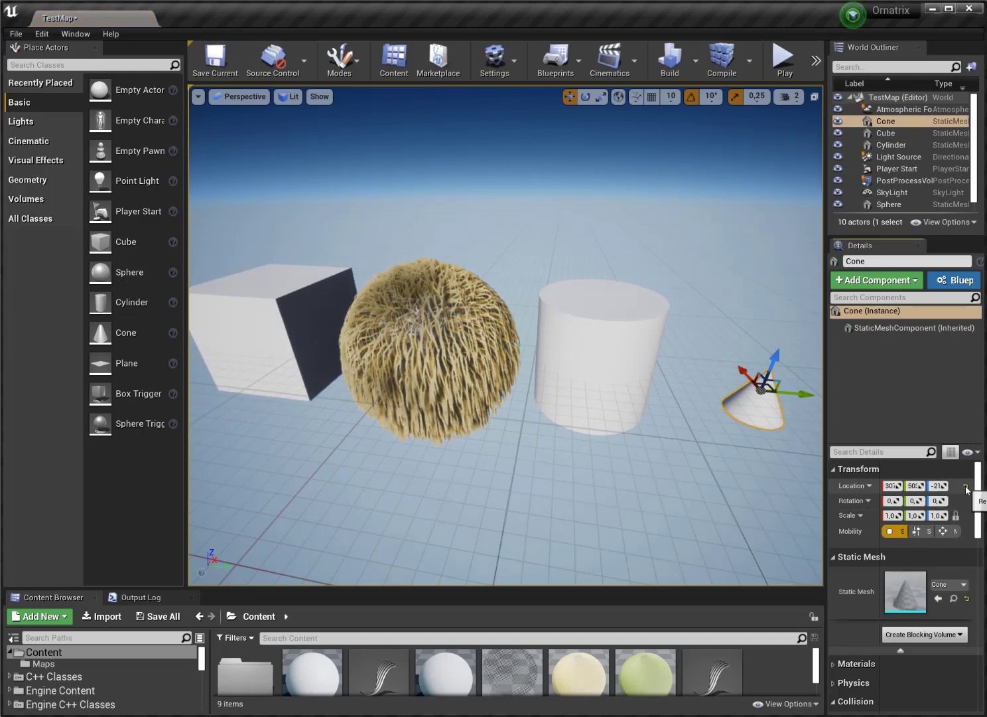
left_click(966, 487)
left_click_drag(458, 342, 798, 362)
right_click_drag(739, 372, 693, 352)
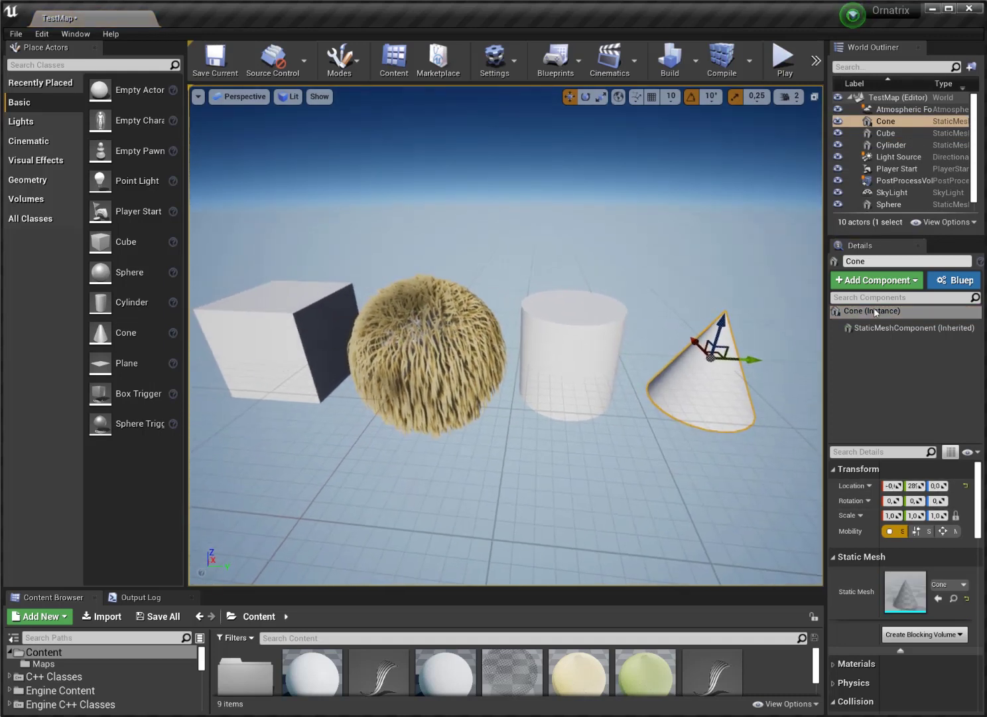
- Search the components for furb and add an Ornatrix Furball to the cone
left_click(882, 282)
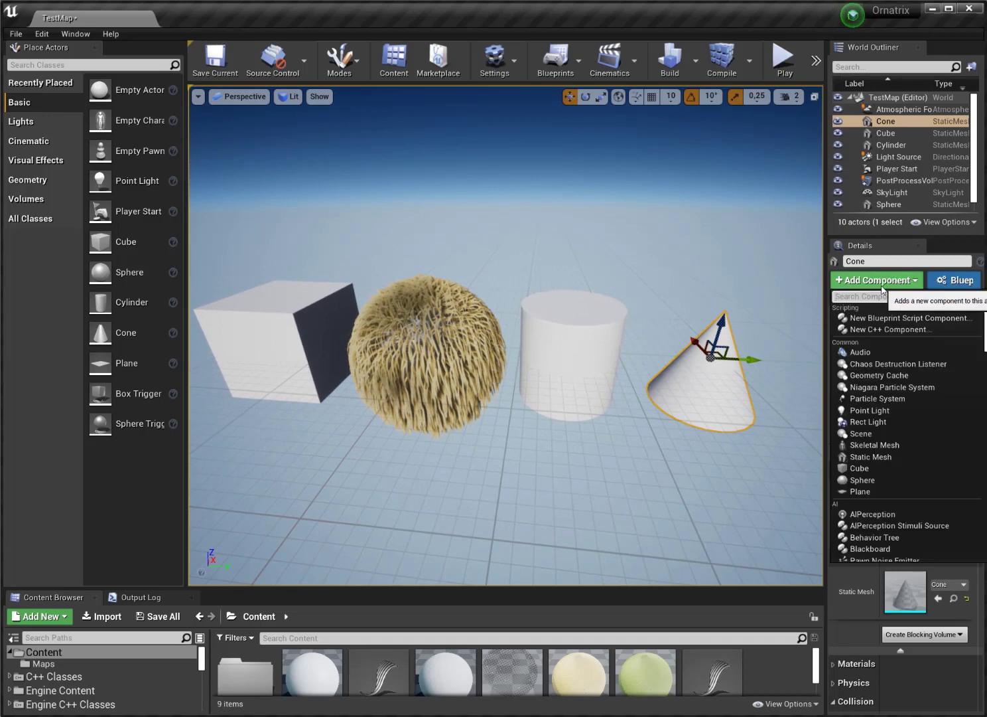
type("furb")
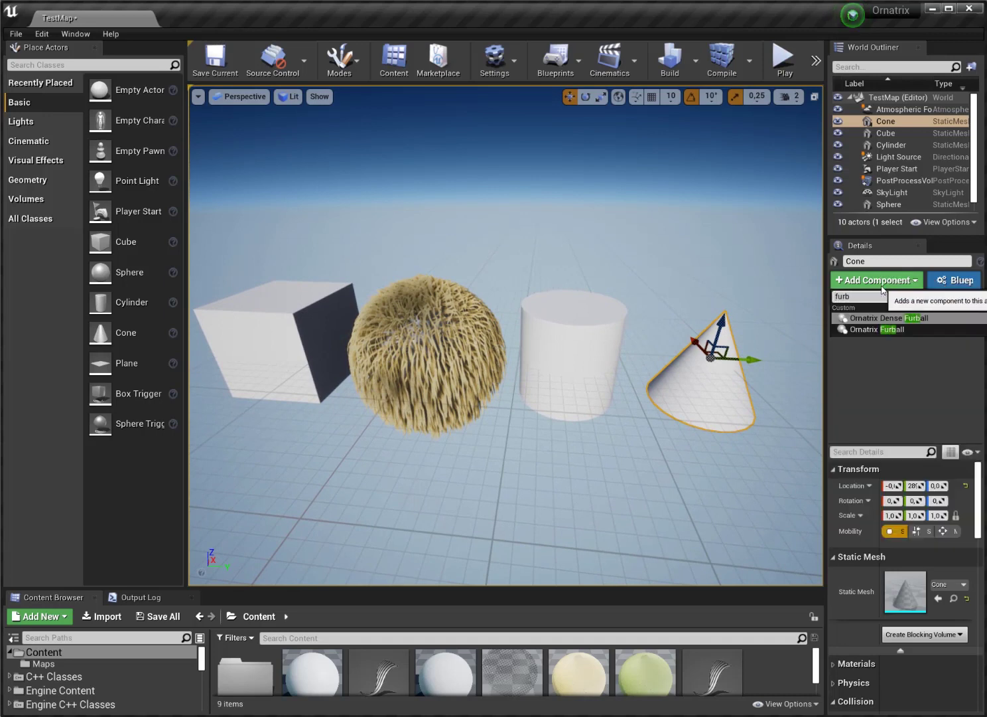
left_click(876, 330)
- Select the cylinder and add an Ornatrix Furball component to it
left_click(588, 342)
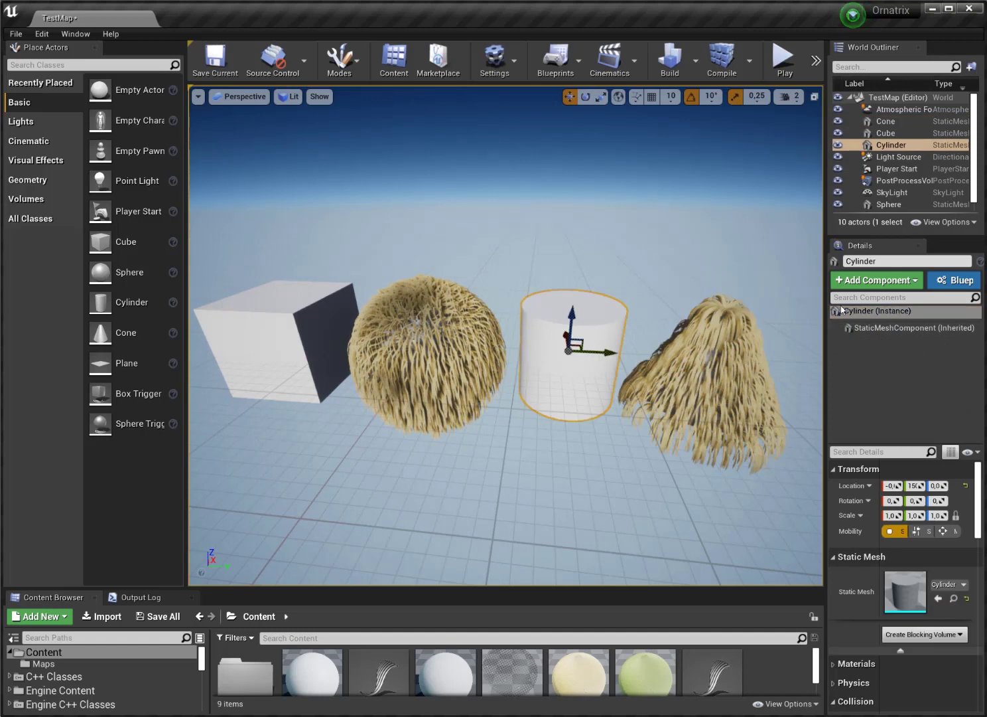
left_click(869, 280)
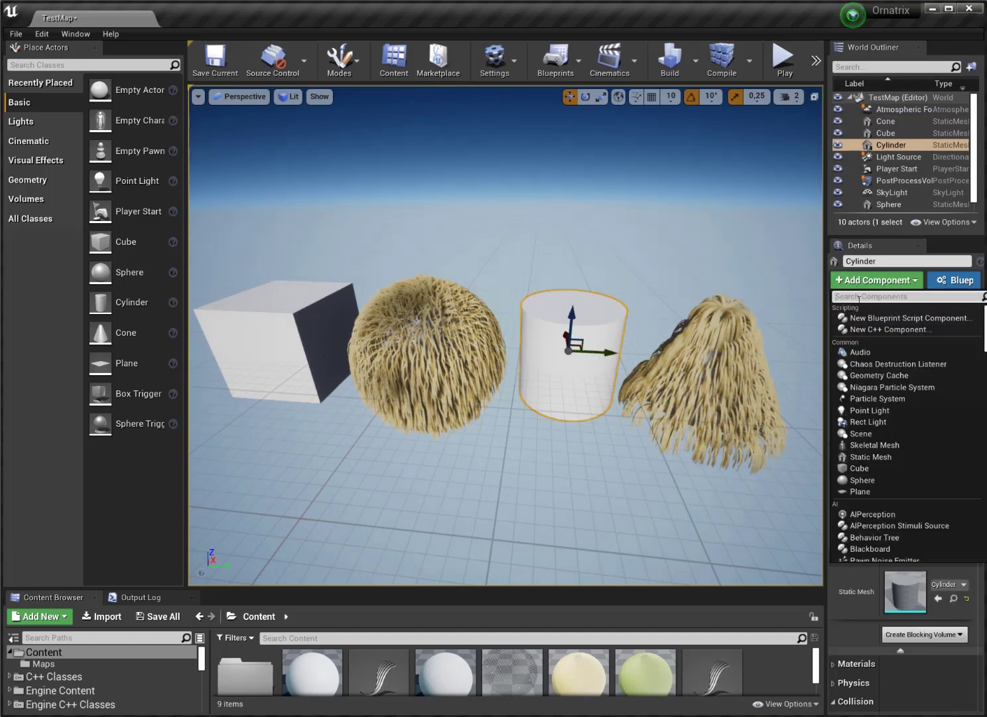
type("furba")
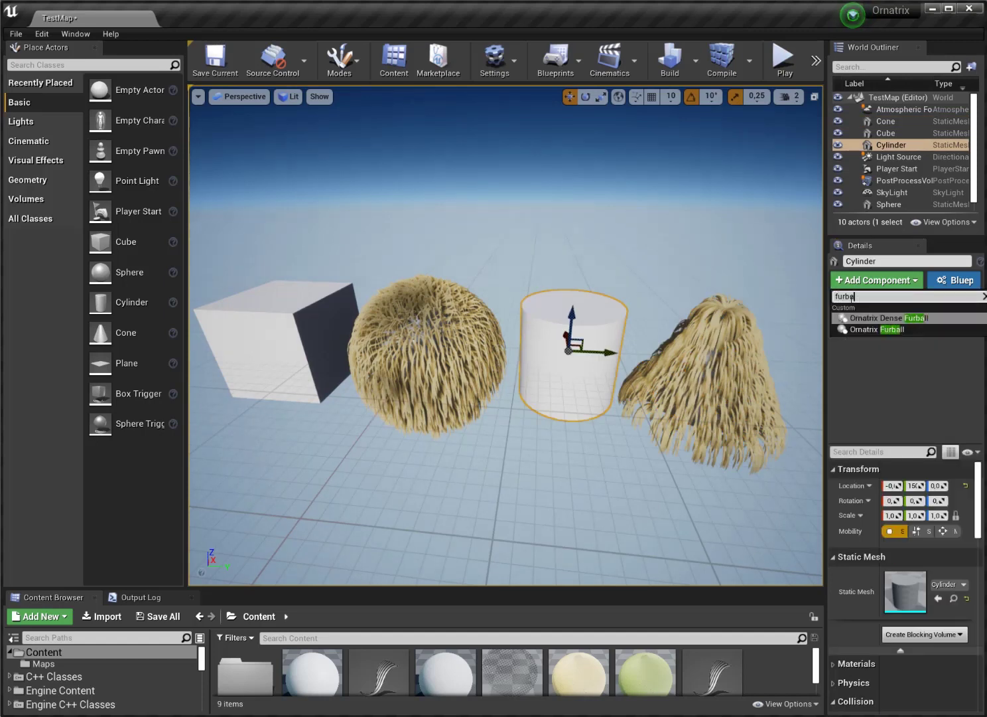
left_click(874, 330)
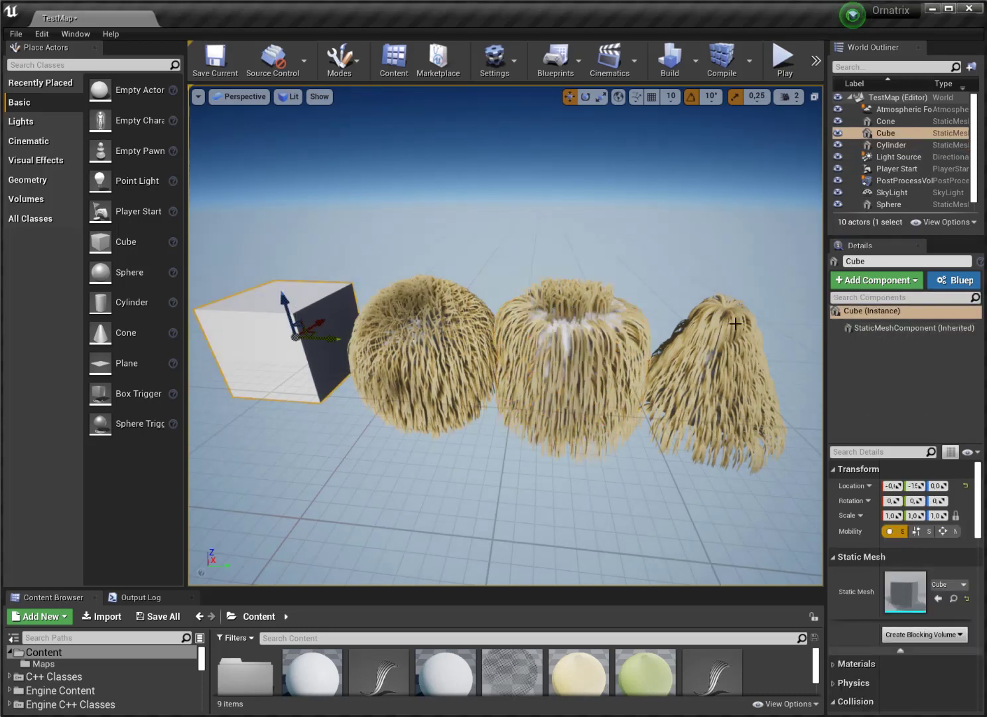
- Add an Ornatrix Furball component to the cube, keep its default name and deselect everything
left_click(870, 281)
type("orn")
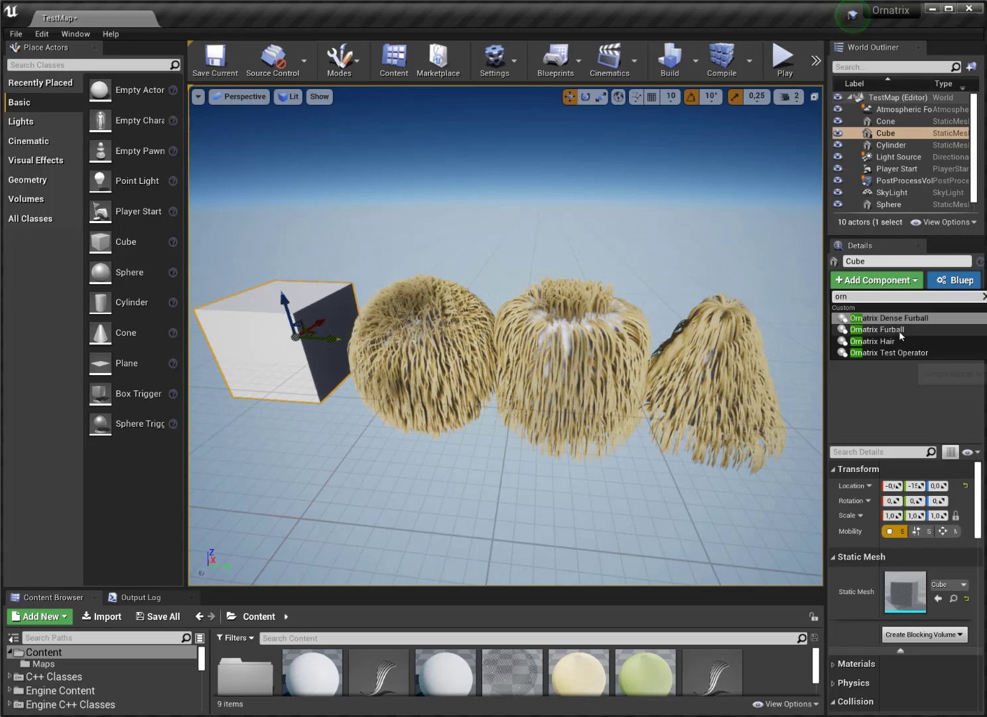
left_click(898, 331)
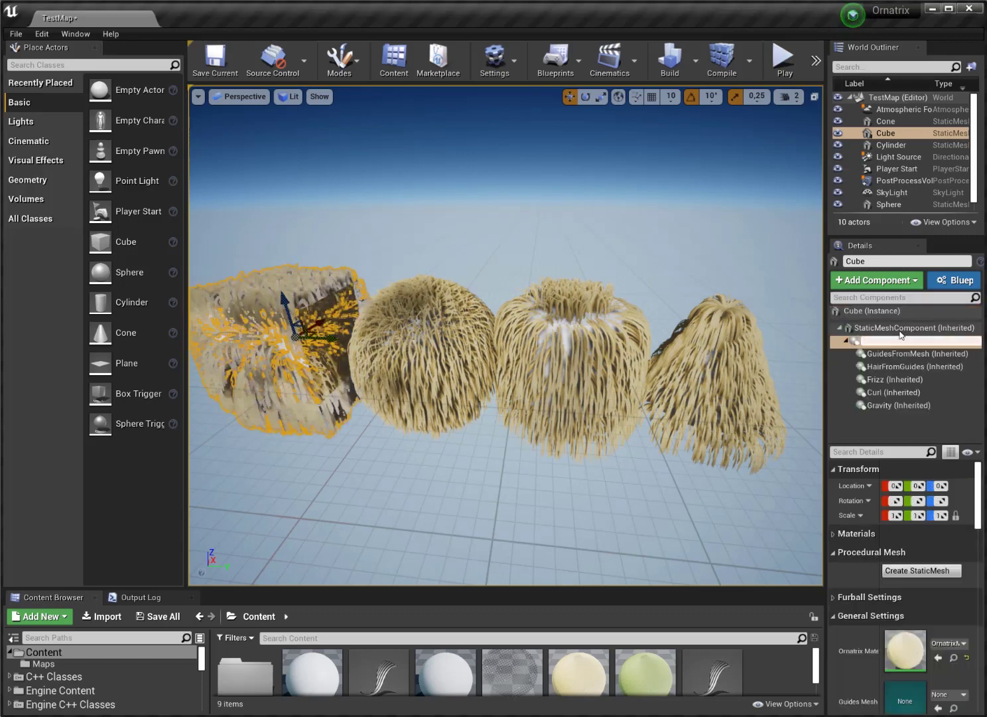
left_click(517, 286)
left_click(478, 269)
right_click_drag(478, 268, 592, 375)
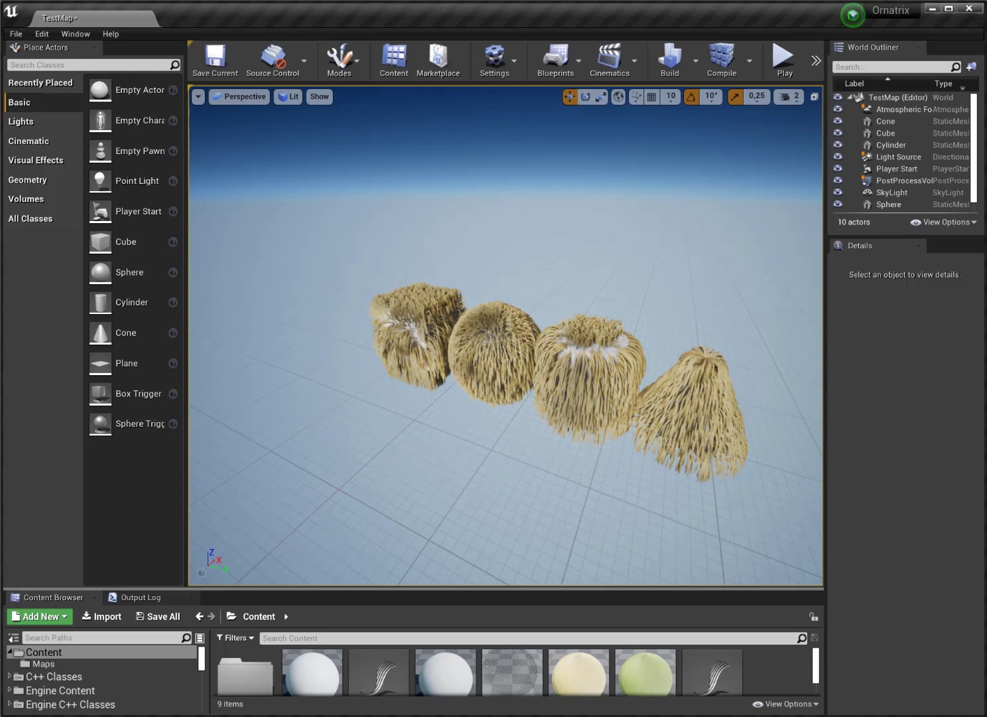
- Delete the furry cone, cylinder, sphere and cube from the level
left_click(685, 408)
key("Delete")
left_click(566, 373)
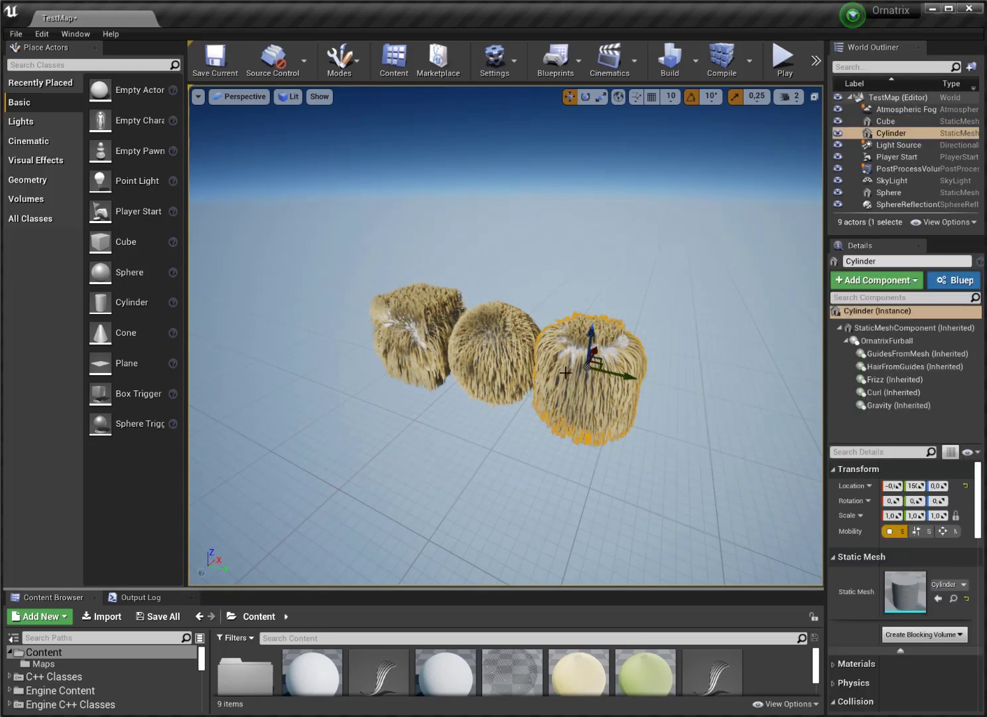
key("Delete")
left_click(466, 346)
key("Delete")
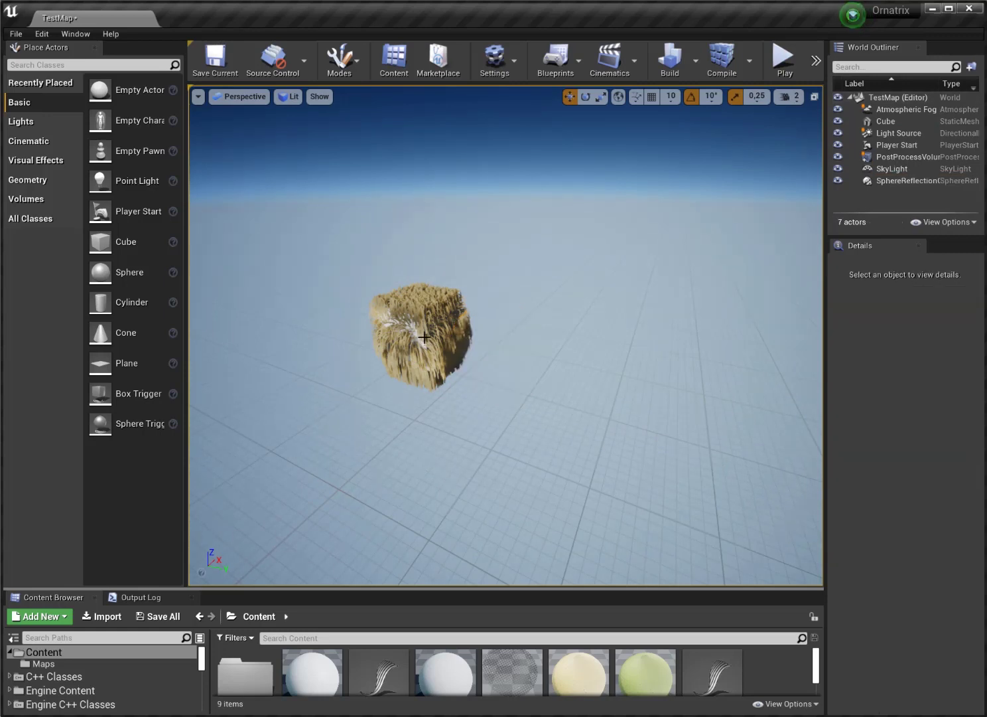
left_click(428, 342)
key("Delete")
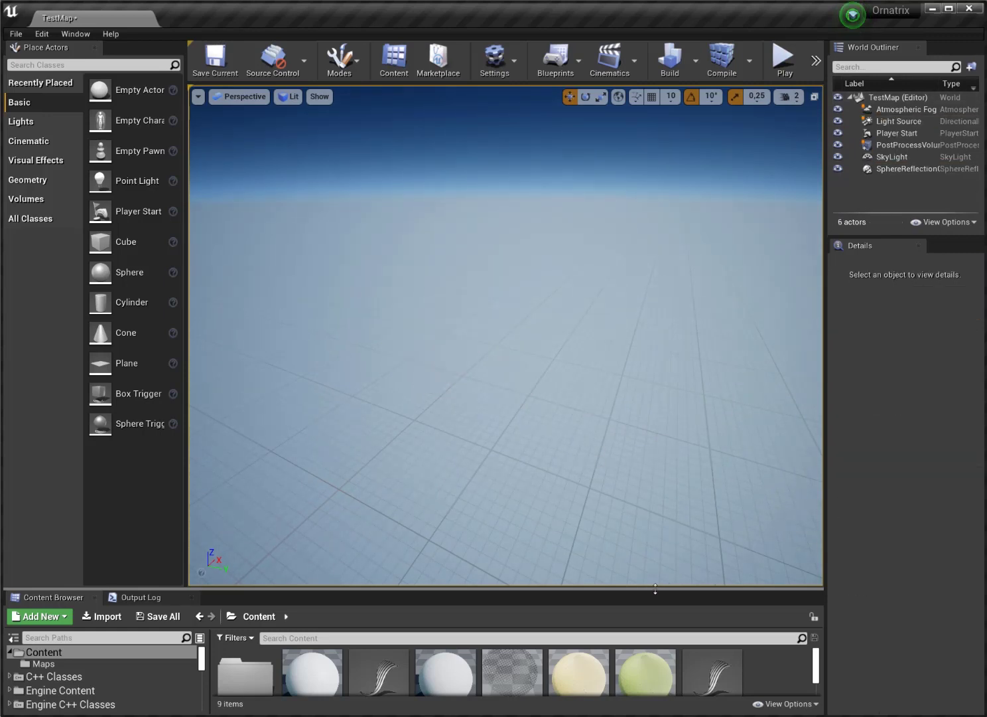
- Enlarge the Content Browser, place the uploads_files_2012526 terrain mesh in the level and reset its location to the origin
left_click_drag(656, 589, 641, 452)
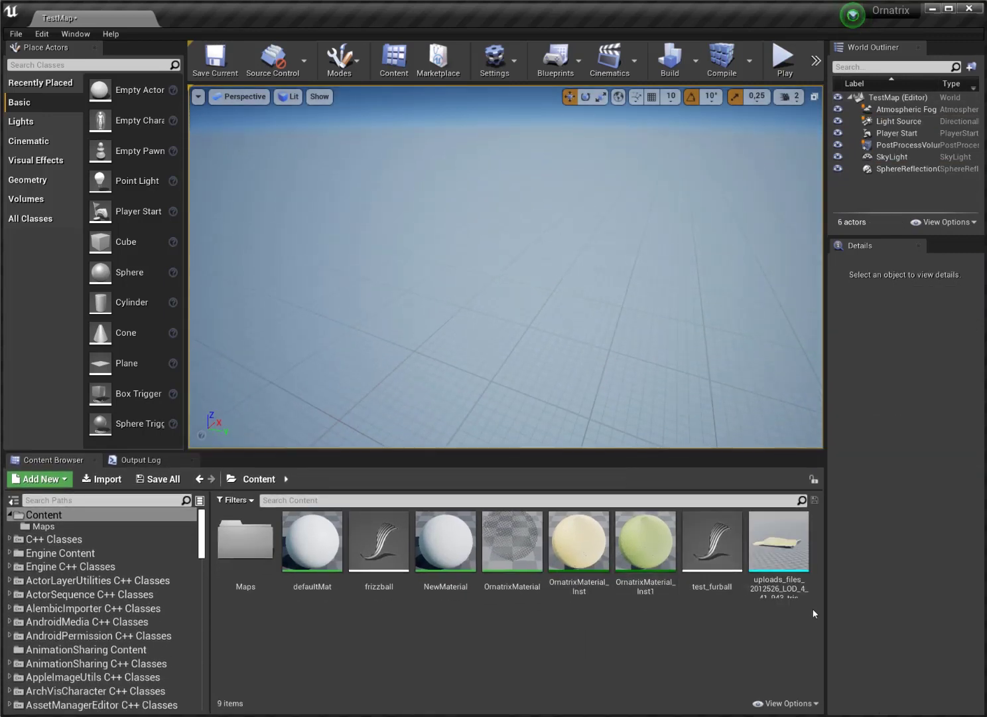
mouse_move(782, 556)
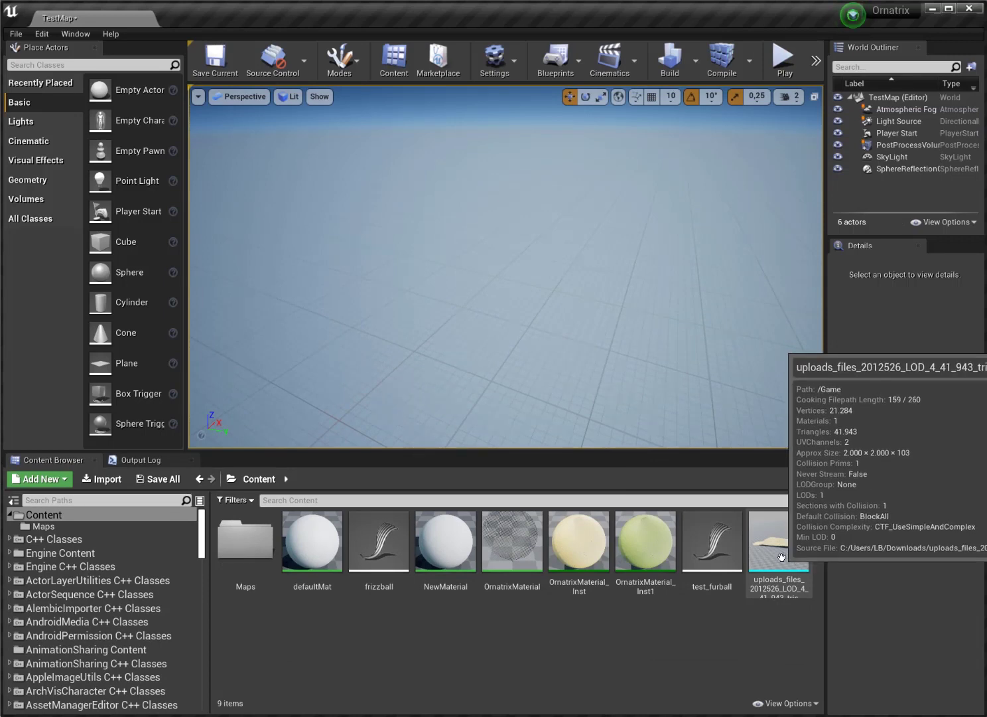
left_click_drag(782, 557, 570, 331)
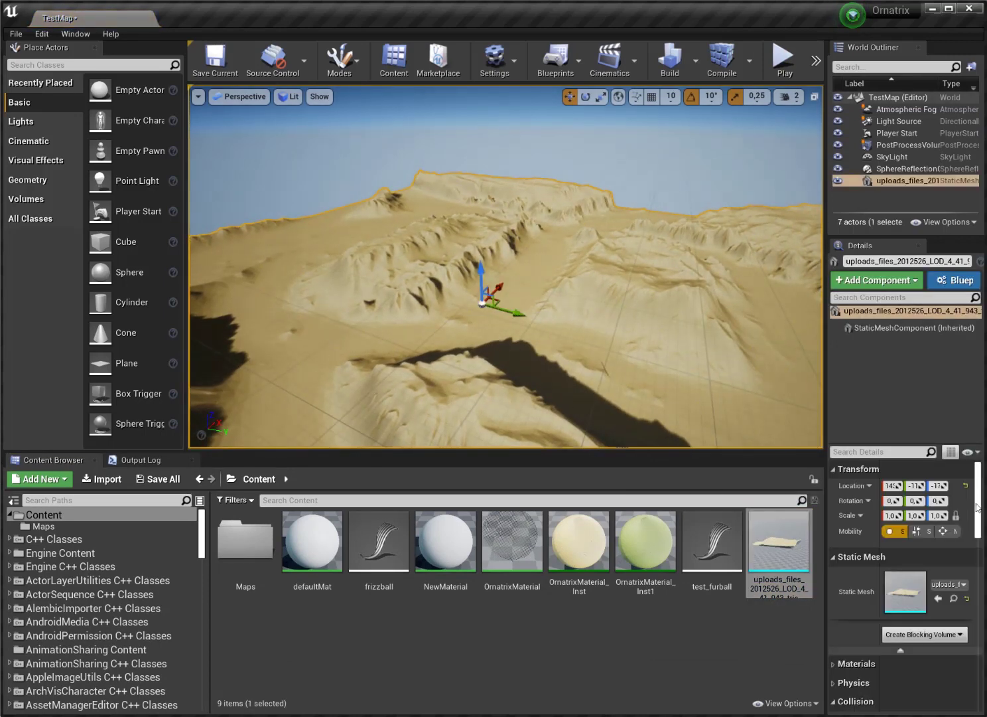
left_click(966, 487)
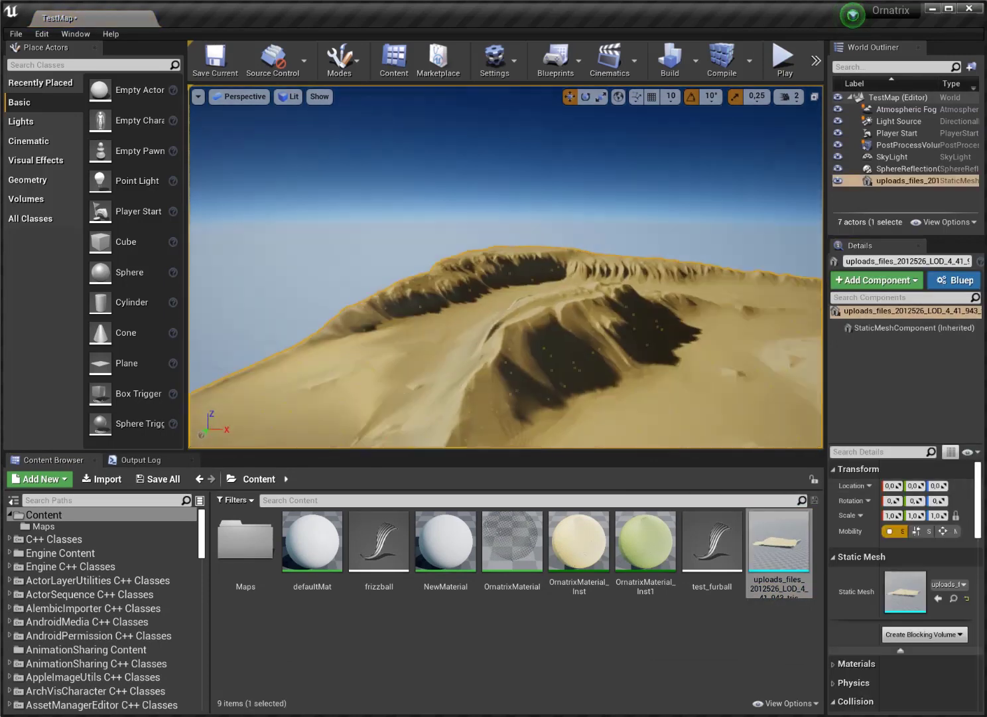
key("f")
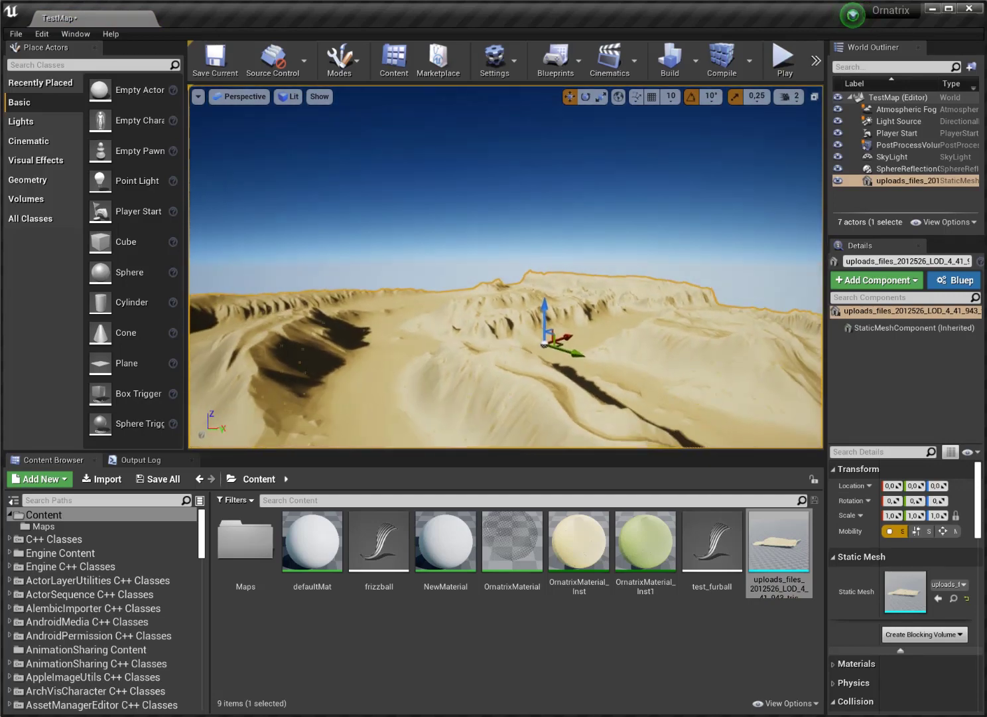
right_click_drag(506, 266, 770, 265)
left_click(728, 184)
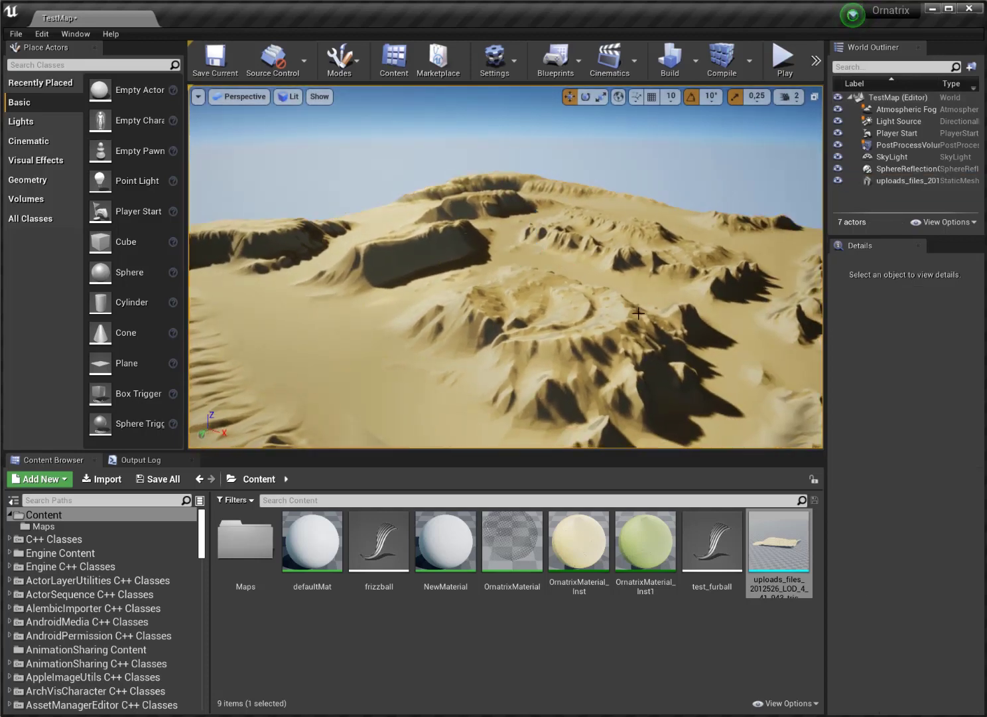
- Select the terrain mesh, search its available components for fur and add an Ornatrix Dense Furball
left_click(729, 264)
left_click(887, 286)
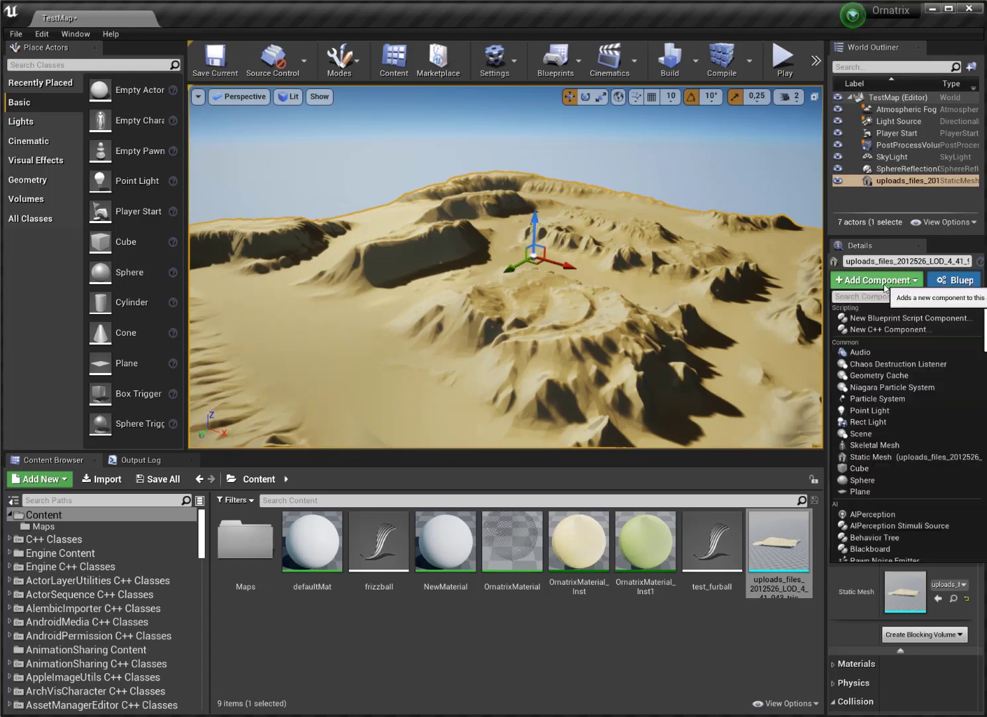
type("fur")
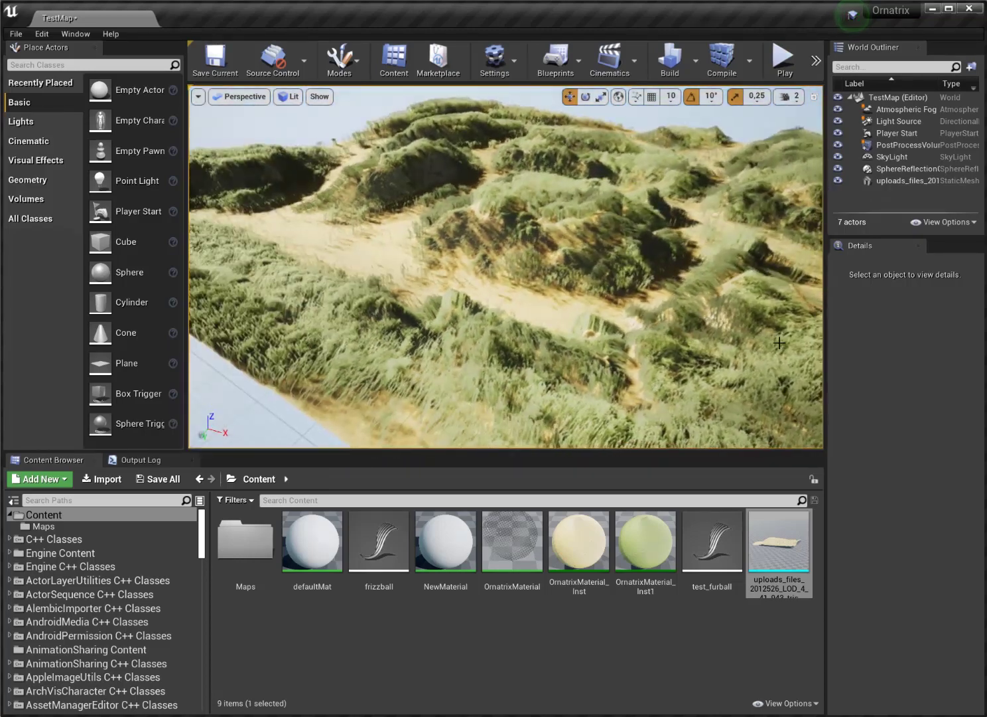
- Select the terrain mesh's OrnatrixDenseFurball component, search the available components for surf and add a Surface Comb Operator to it
left_click(517, 177)
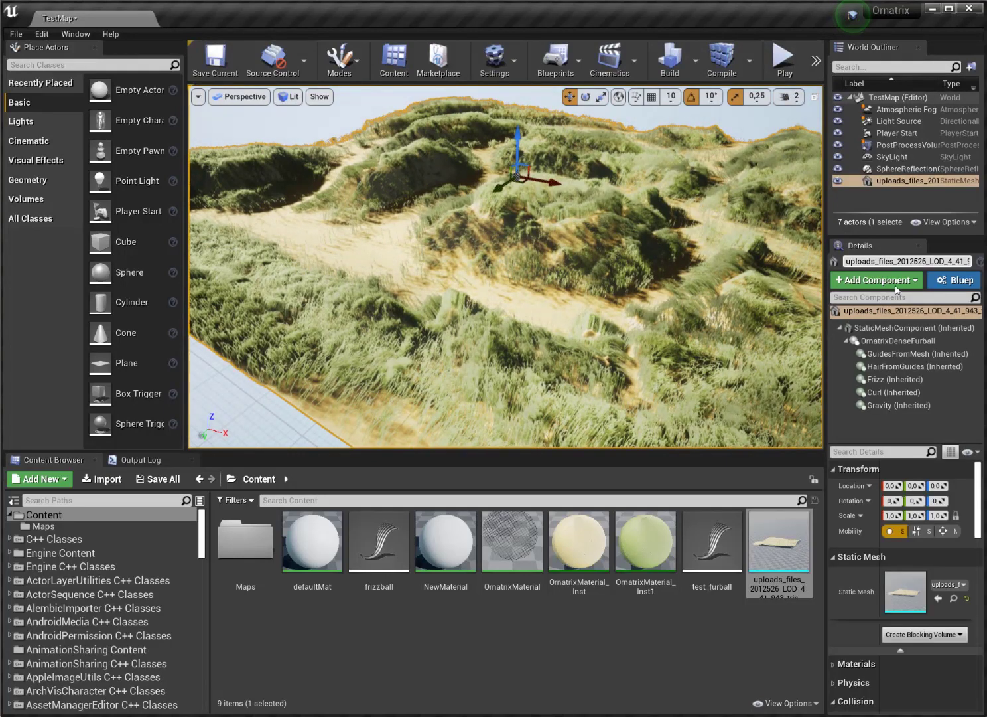
left_click(912, 369)
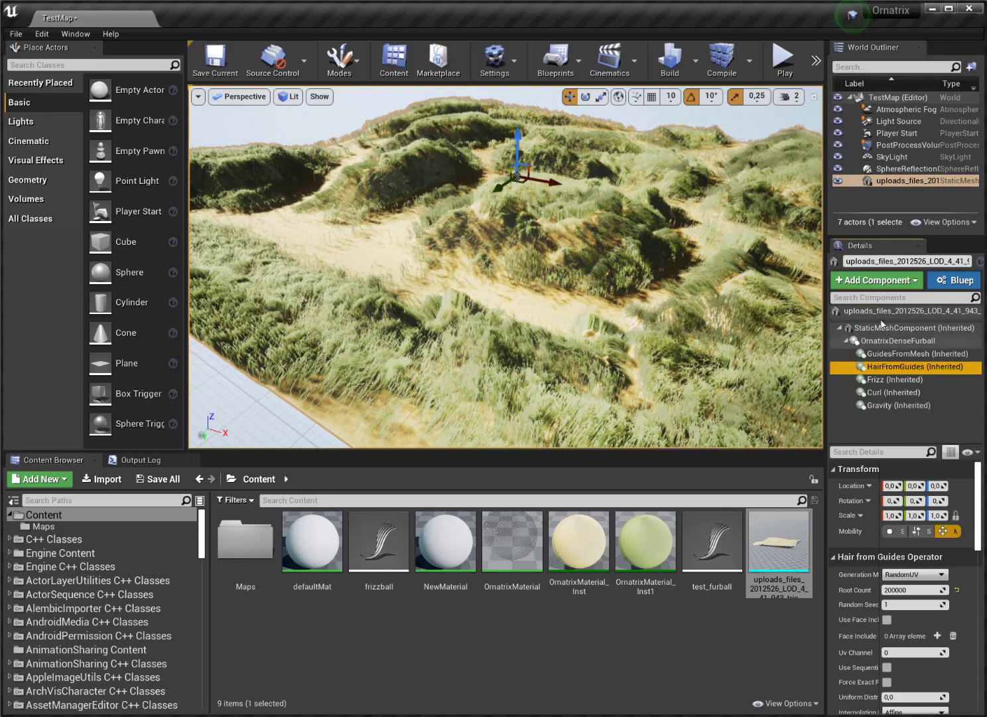
left_click(890, 341)
left_click(862, 281)
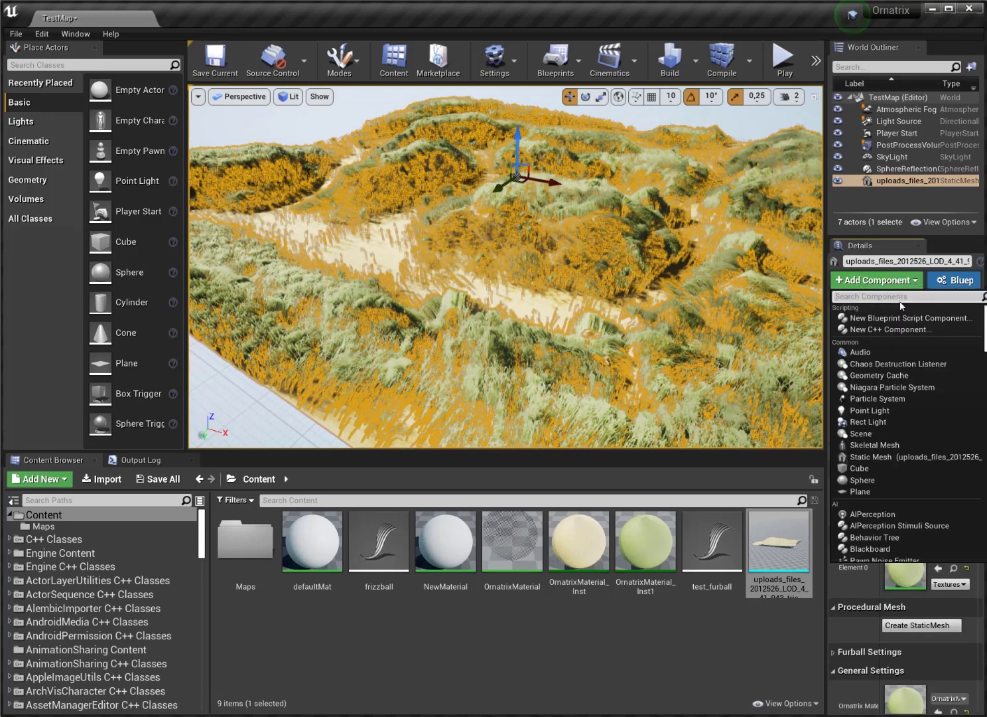
key("Escape")
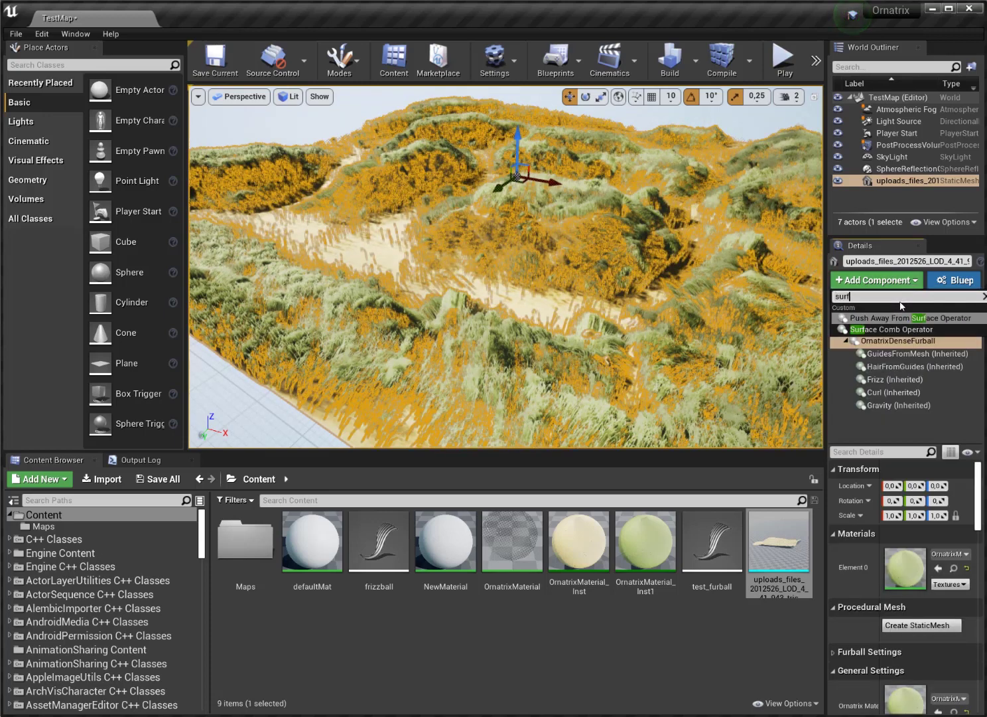
left_click(910, 418)
- Set the Surface Comb Operator's maximum bend to 0,3
scroll(909, 564, "down", 4)
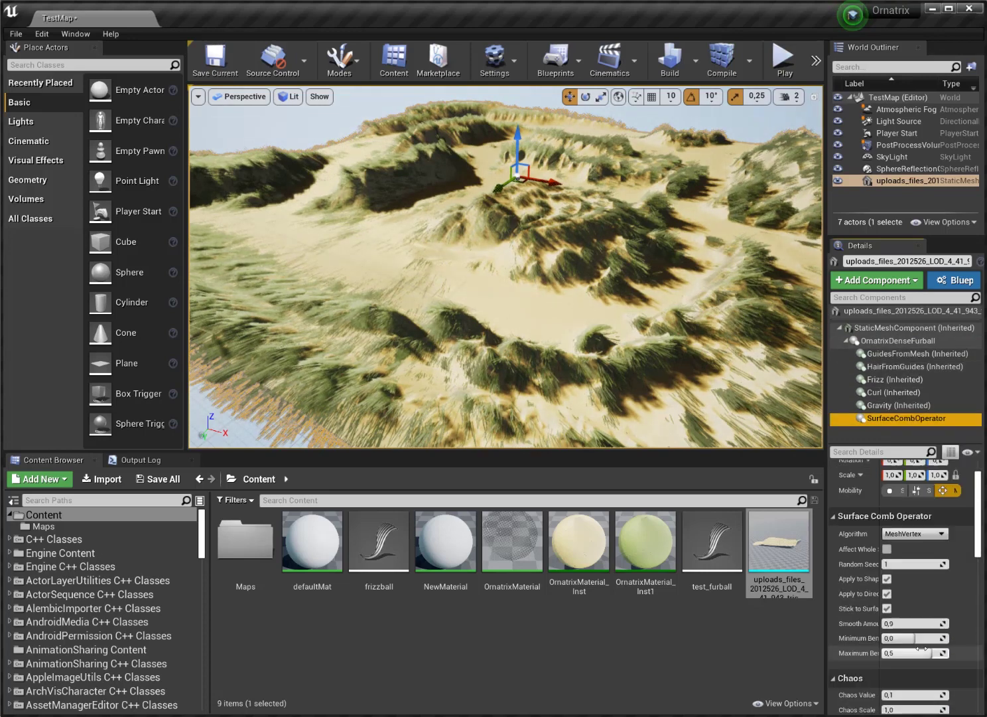
left_click(912, 591)
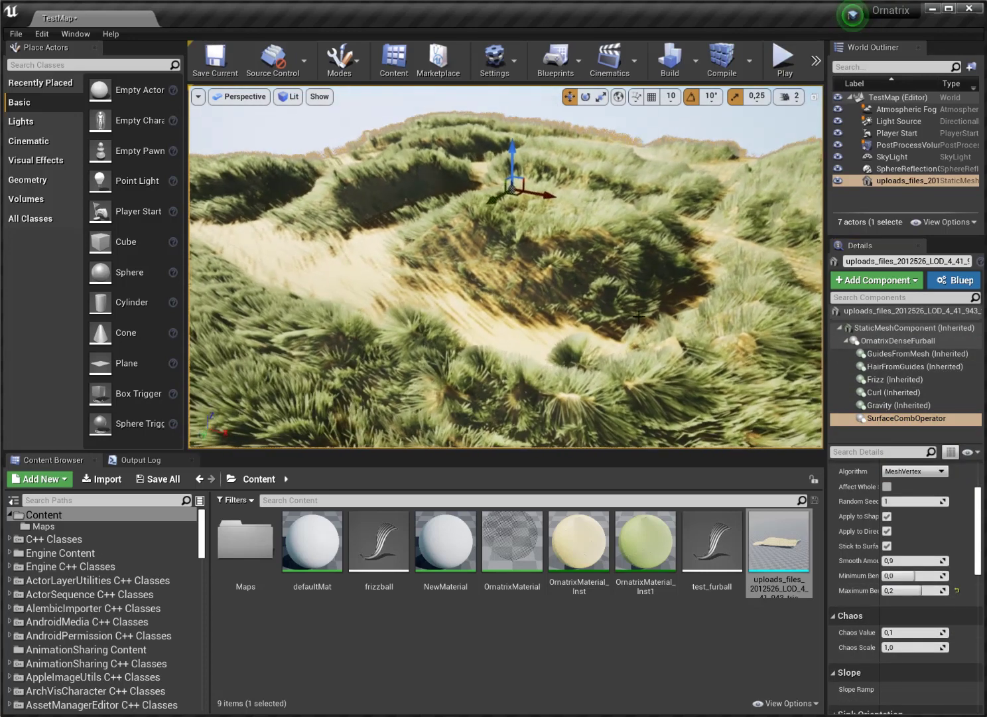
left_click(922, 590)
type("0,3")
key("Return")
- Try the Uniform and RandomArea generation methods on the HairFromGuides operator, settle on Even and deselect the terrain mesh
left_click(915, 366)
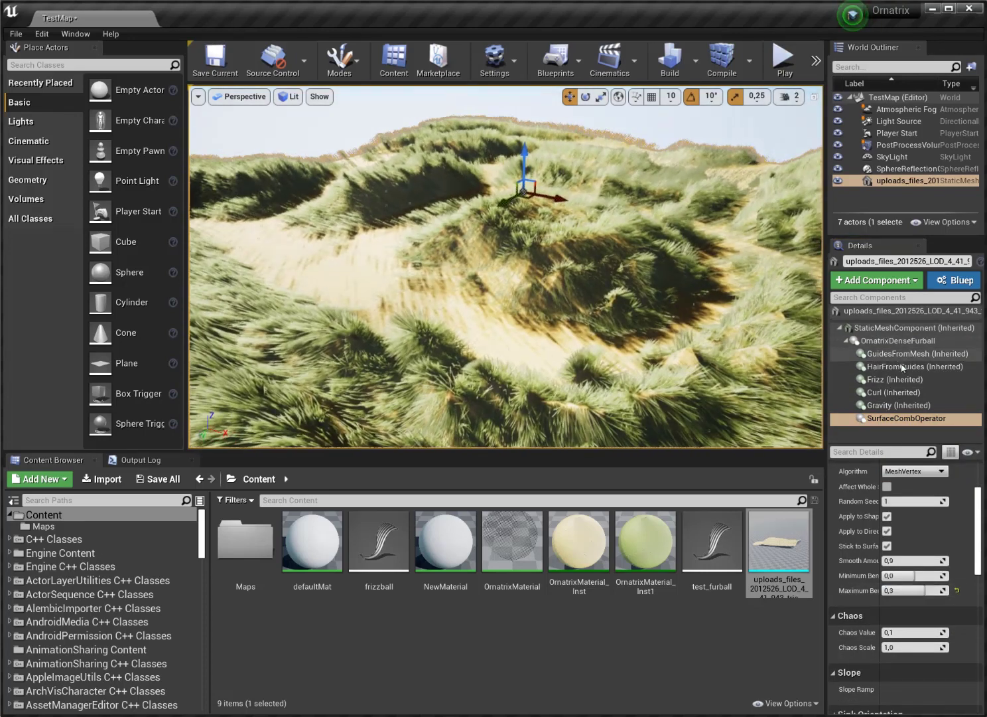
left_click(923, 472)
left_click(908, 482)
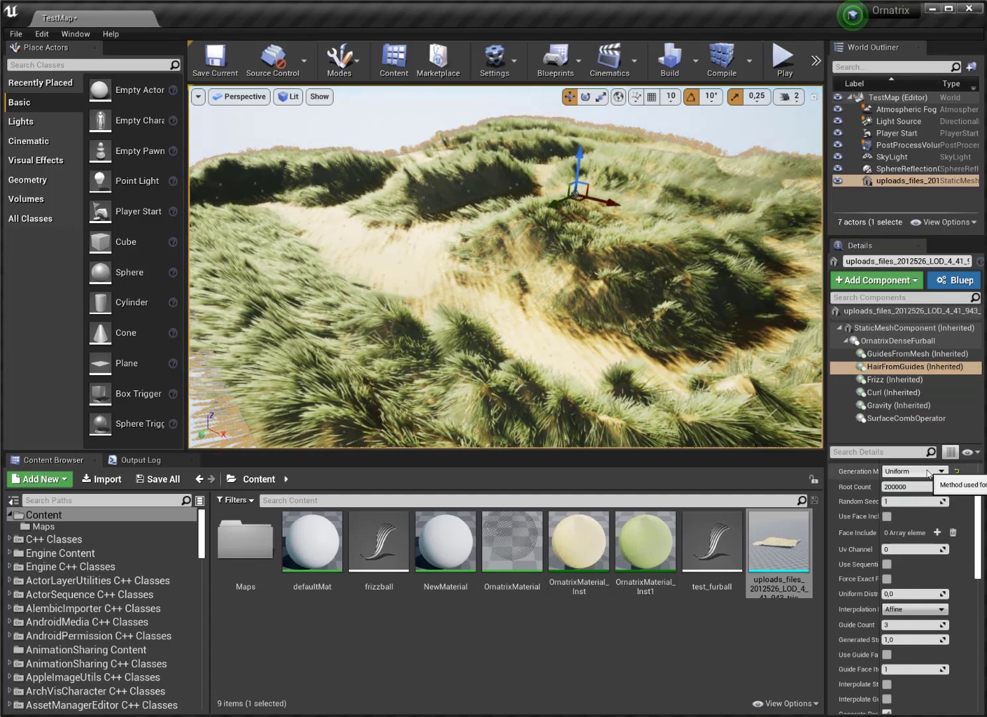
left_click(929, 470)
left_click(920, 497)
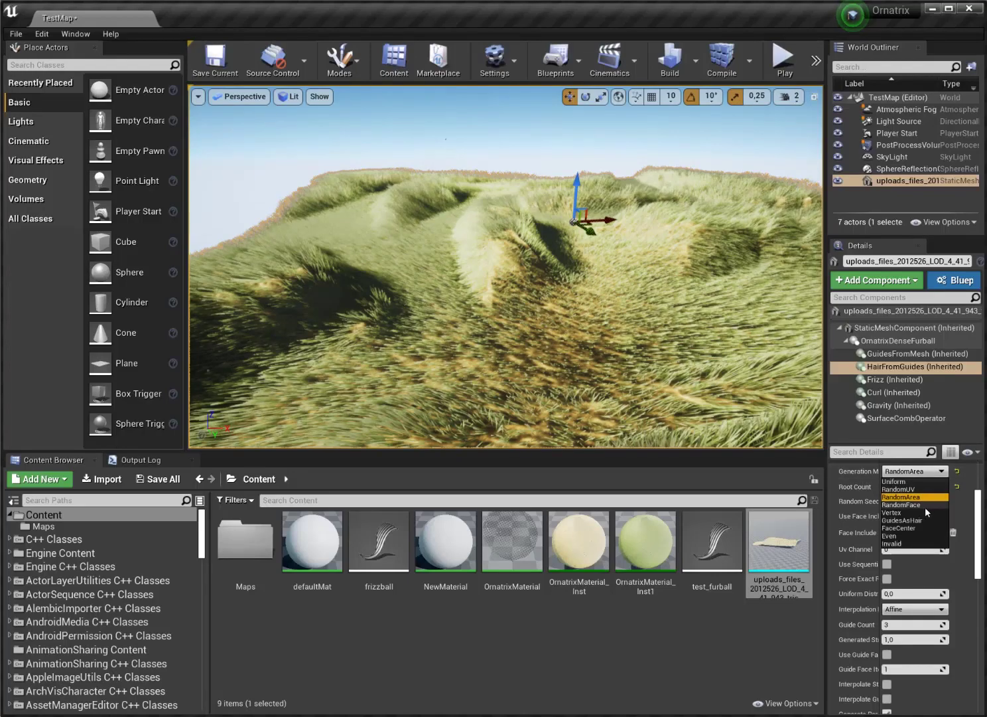
left_click(914, 535)
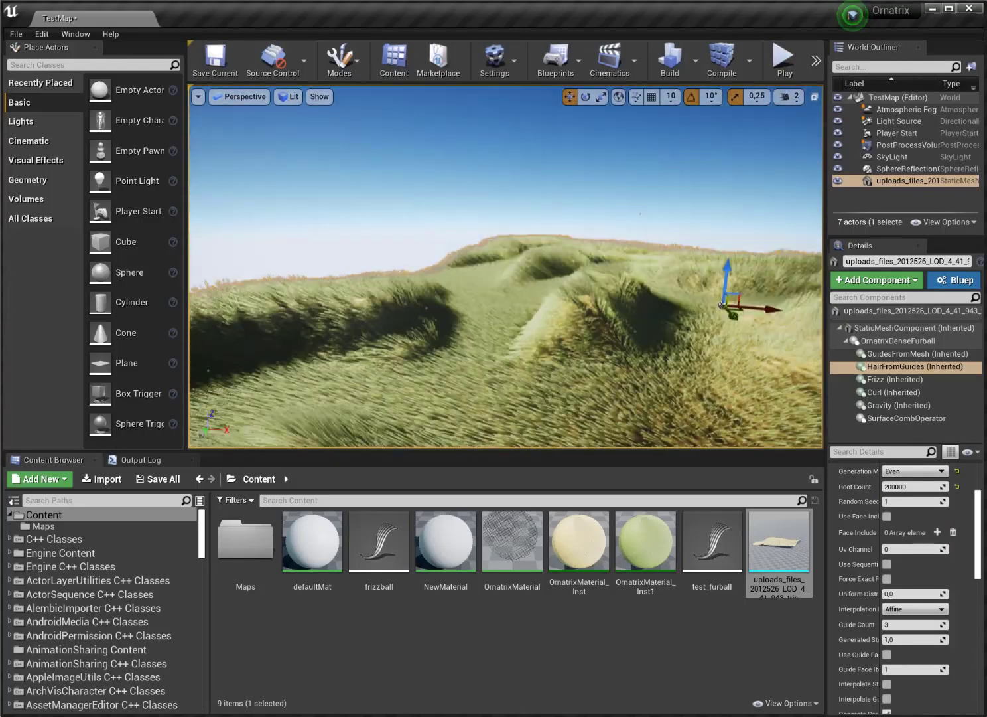
right_click_drag(505, 265, 690, 245)
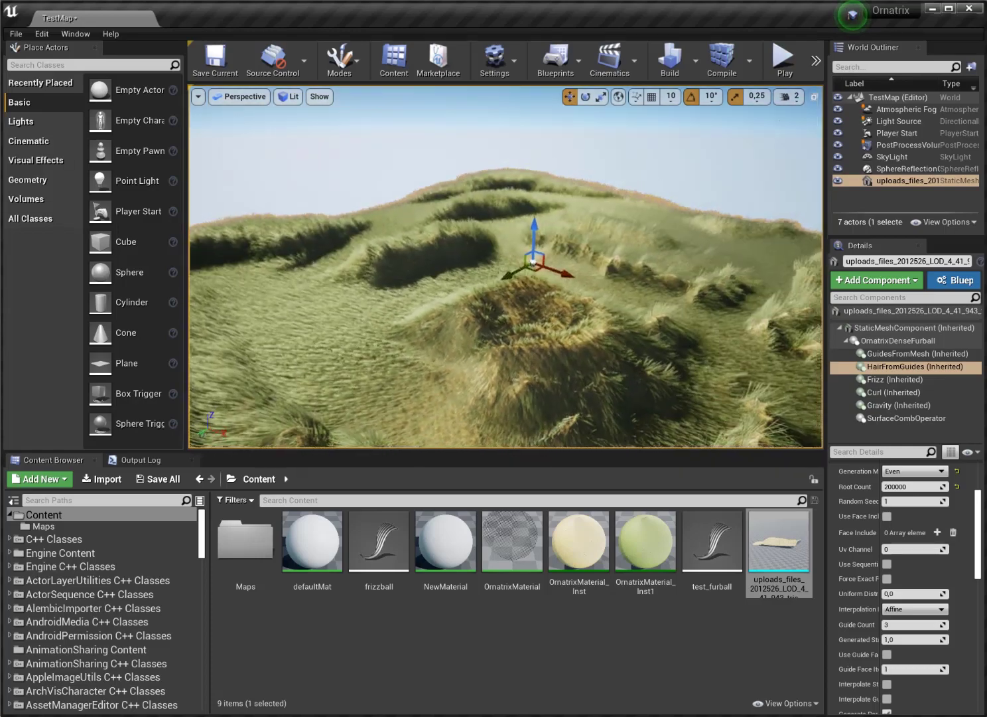
right_click_drag(594, 326, 603, 355)
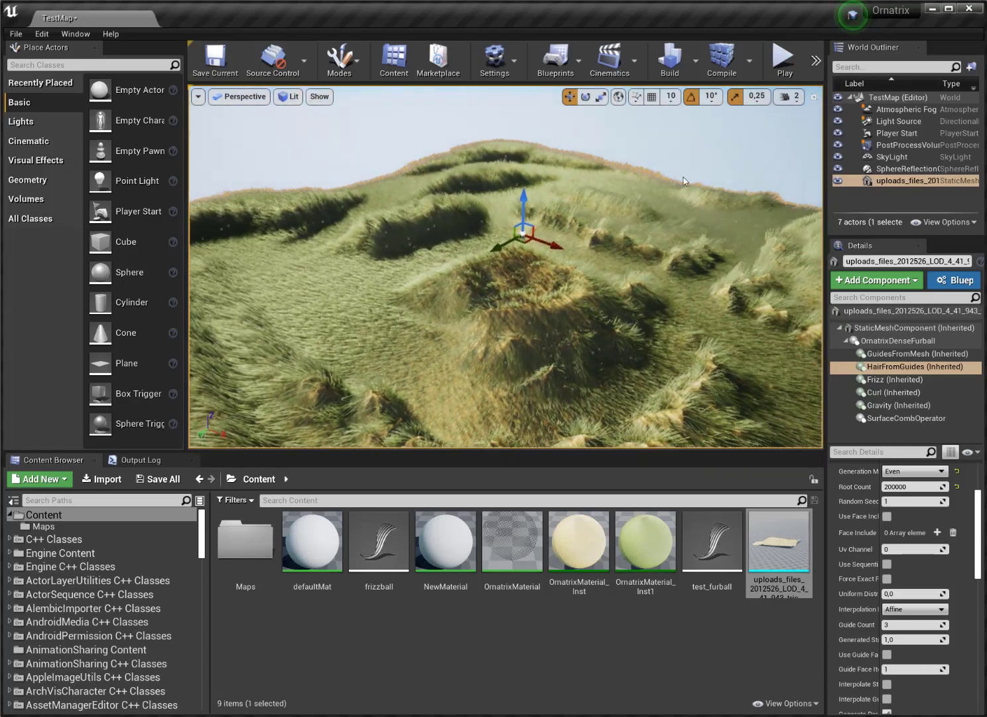
left_click(765, 158)
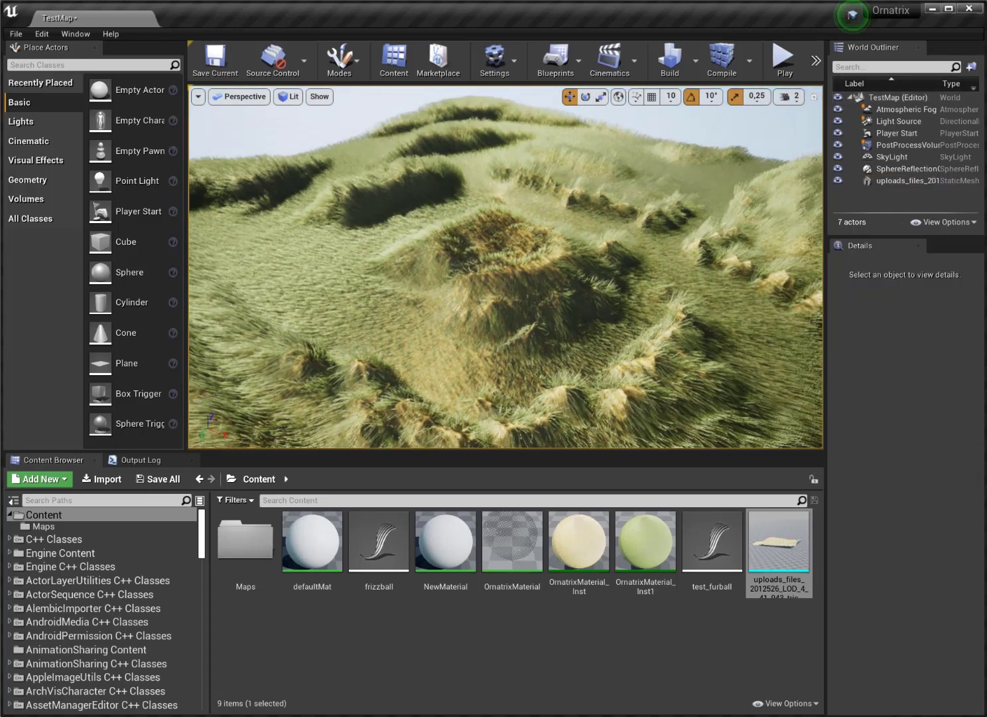
- Select the directional Light Source and adjust its Z and Y rotation to relight the grassy terrain
right_click_drag(506, 267, 443, 213)
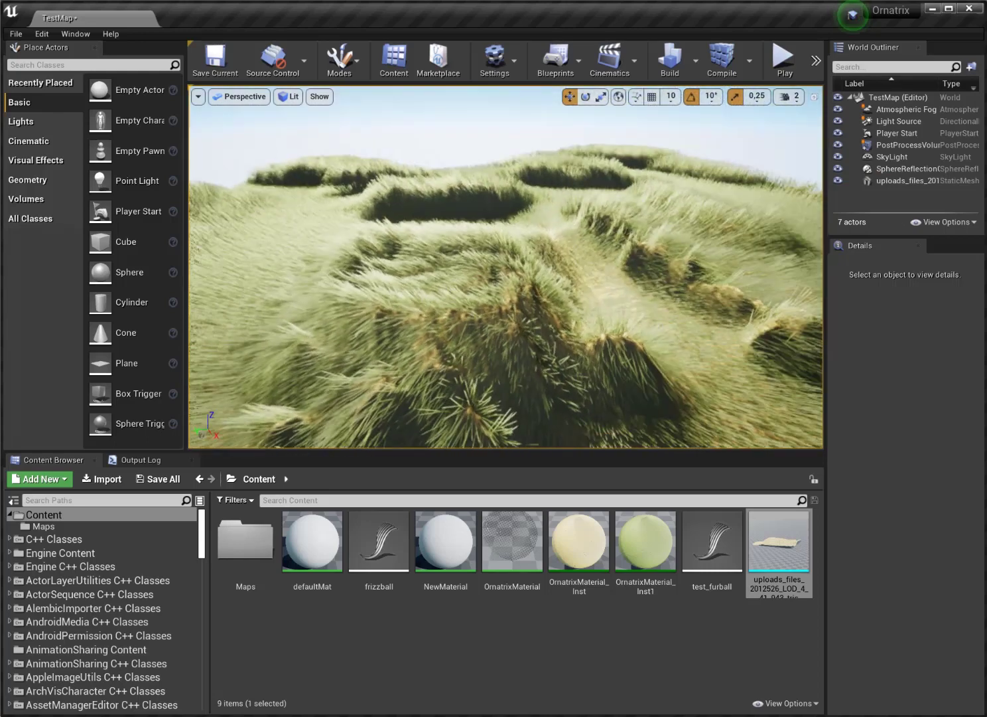
right_click_drag(544, 252, 633, 246)
left_click(665, 297)
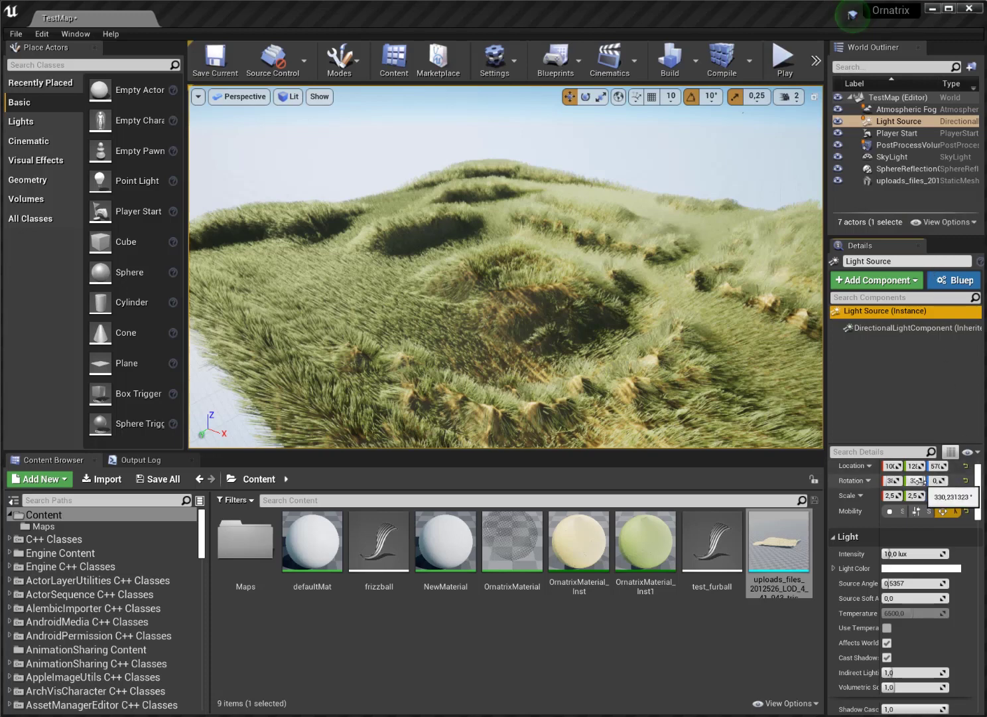
left_click_drag(939, 481, 918, 481)
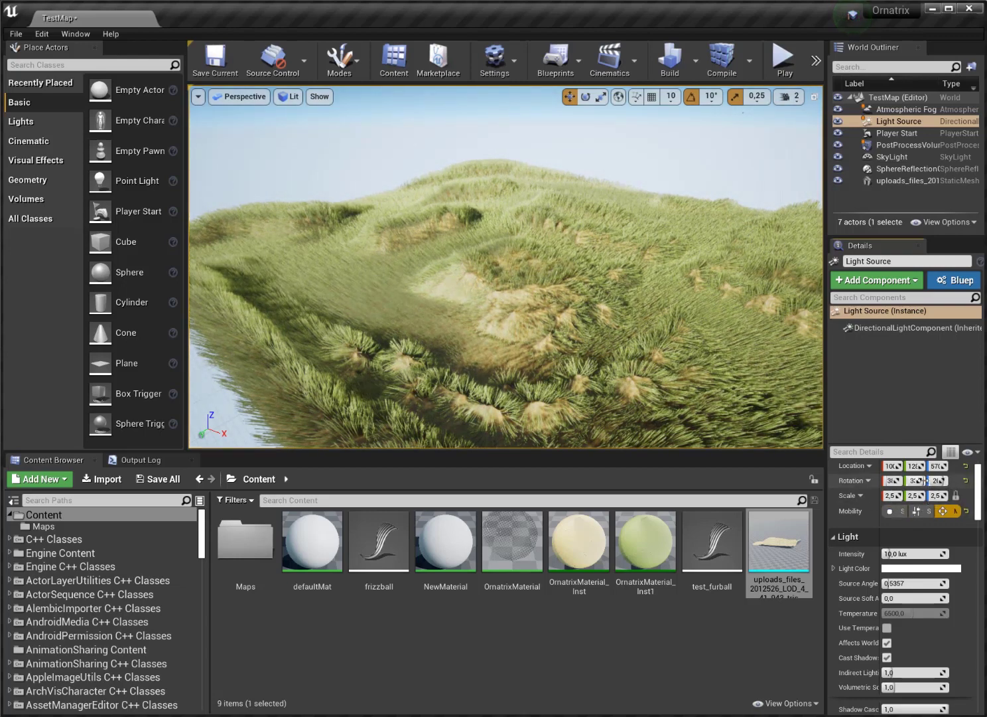
mouse_move(918, 480)
left_mouse_down()
mouse_move(911, 481)
mouse_move(926, 480)
left_mouse_up()
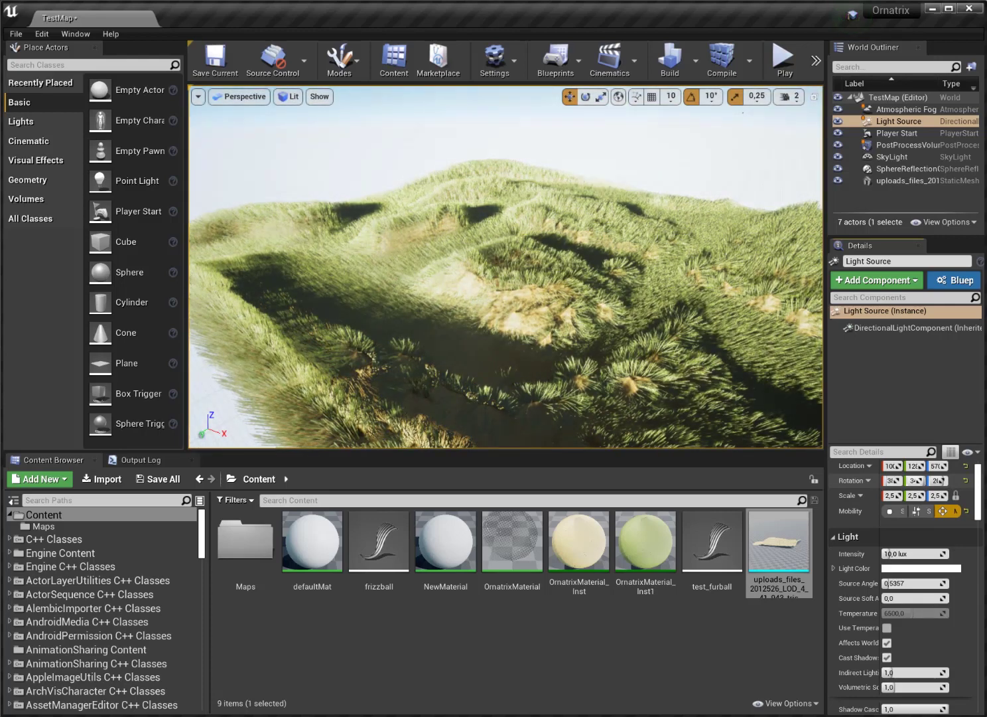